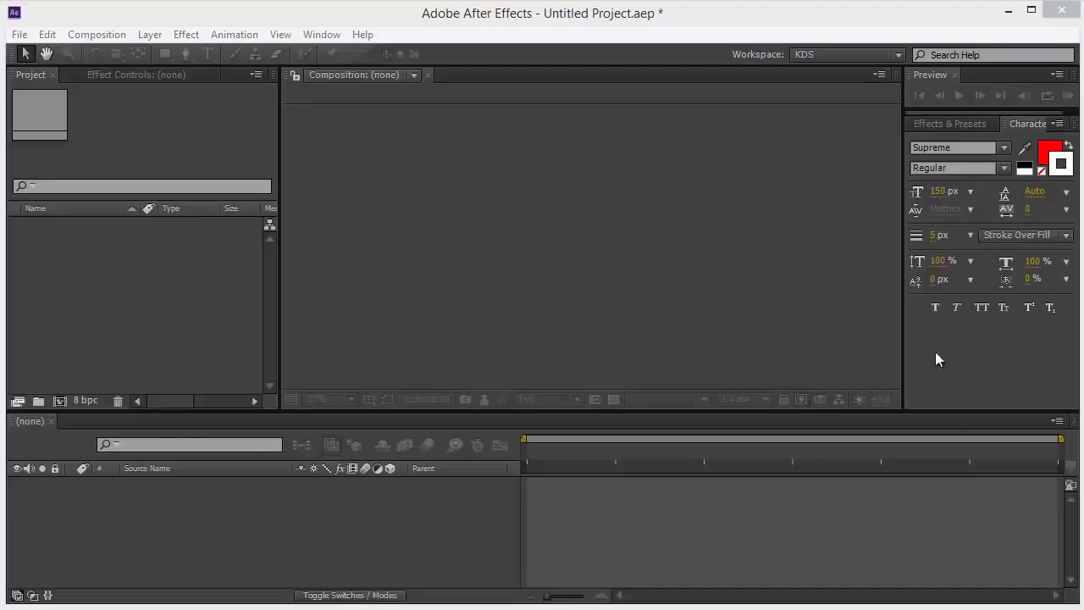
Show the effects and presets list and collapse the Animation Presets category.
{"action": "left_click", "coordinate": [966, 125]}
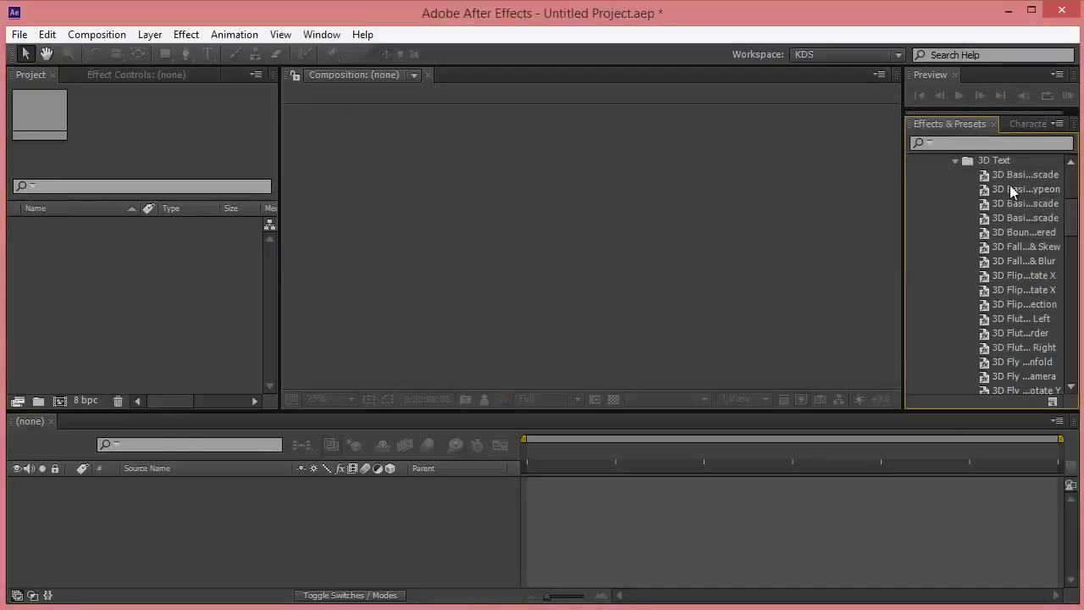
{"action": "left_click_drag", "start_coordinate": [1068, 214], "coordinate": [1069, 169]}
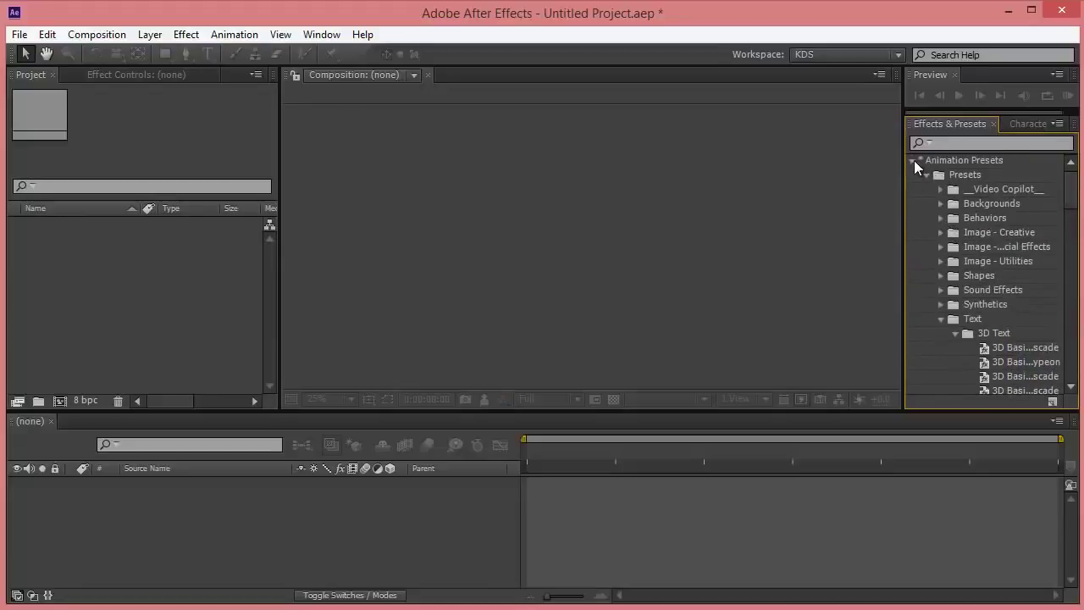
{"action": "left_click", "coordinate": [913, 160]}
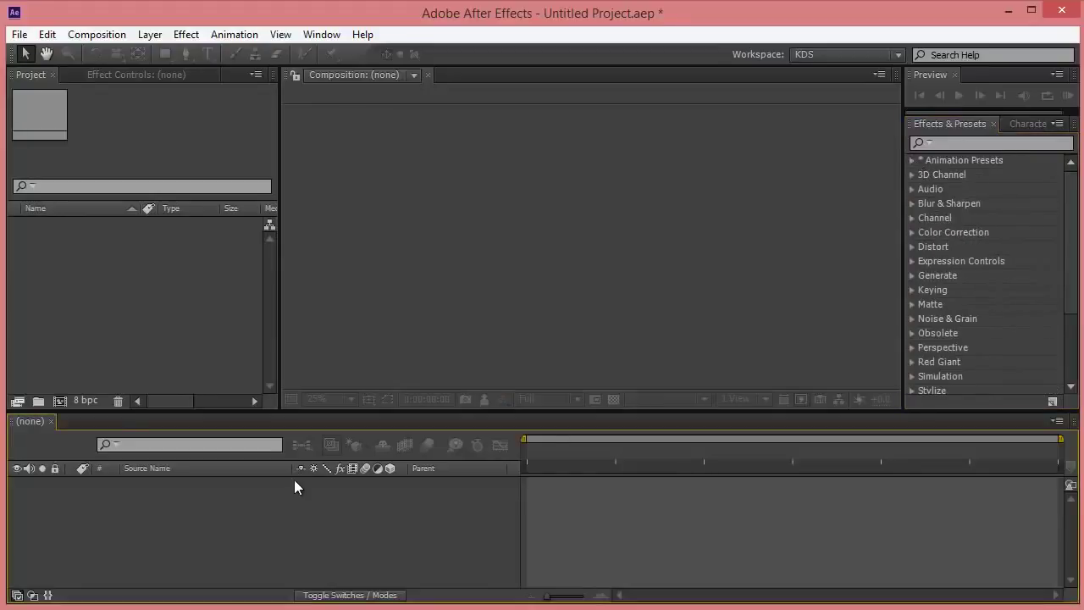
Create a new composition with the HDV/HDTV 720 29.97 preset and a 10-second duration.
{"action": "left_click", "coordinate": [96, 34]}
{"action": "left_click", "coordinate": [122, 53]}
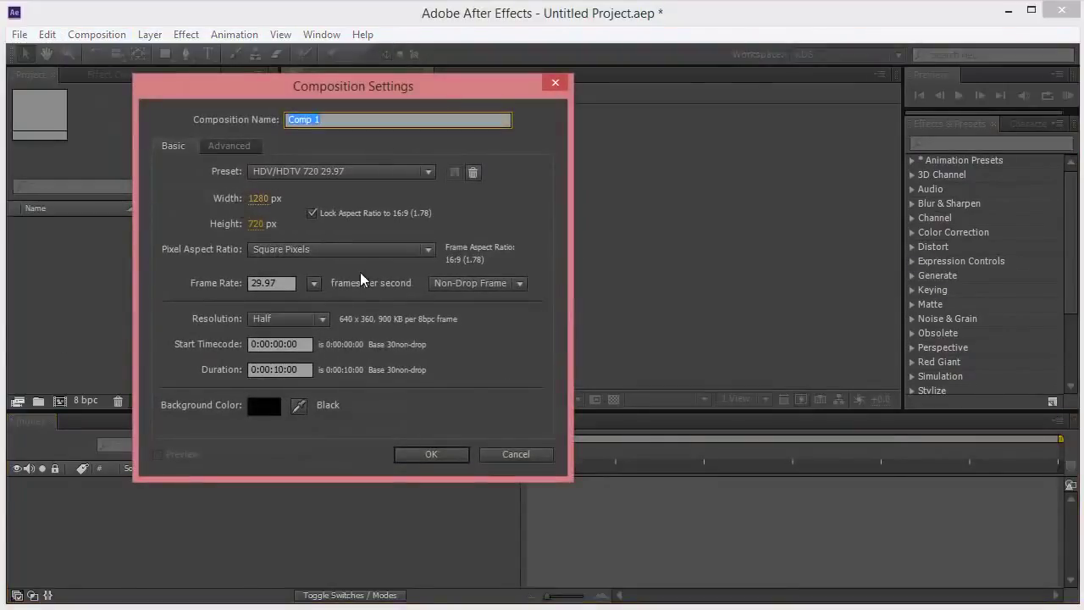
{"action": "left_click", "coordinate": [431, 453]}
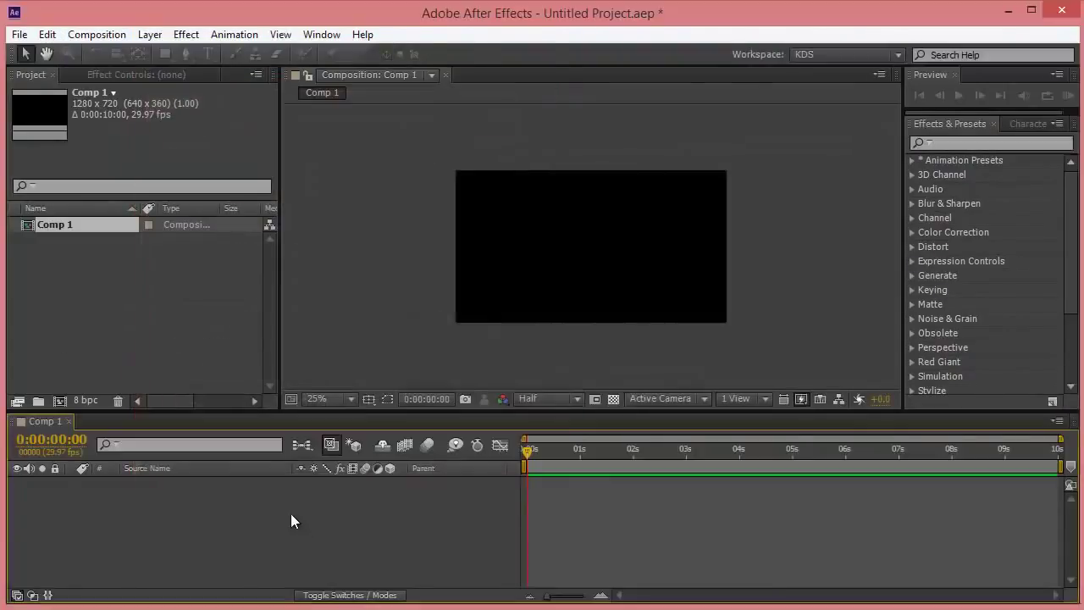
Add a blue 1280 x 720 px solid layer named LP to the composition.
{"action": "right_click", "coordinate": [241, 514]}
{"action": "mouse_move", "coordinate": [346, 340]}
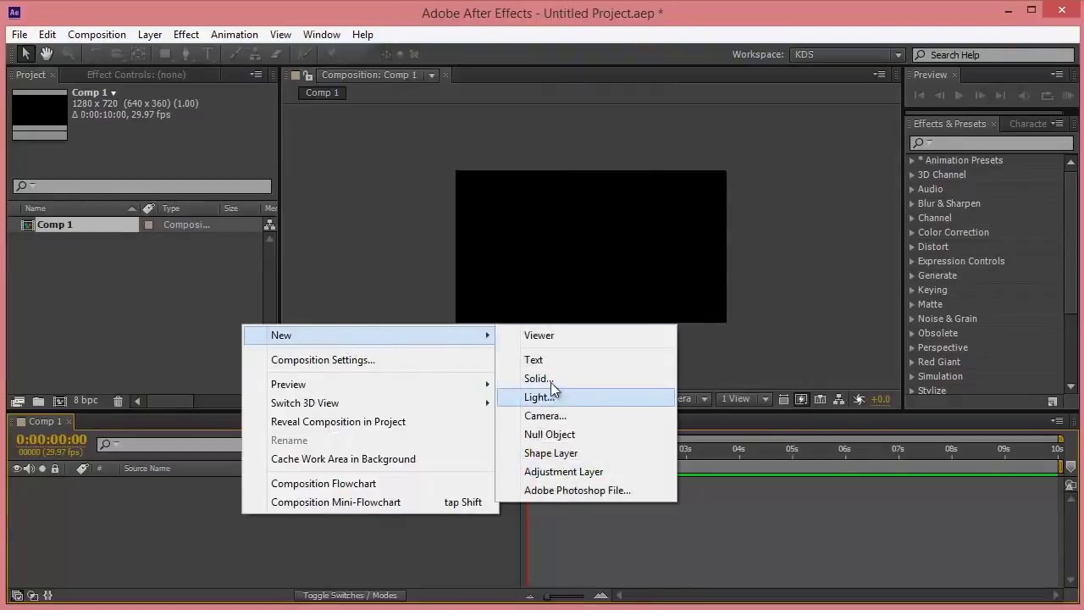
{"action": "left_click", "coordinate": [546, 379]}
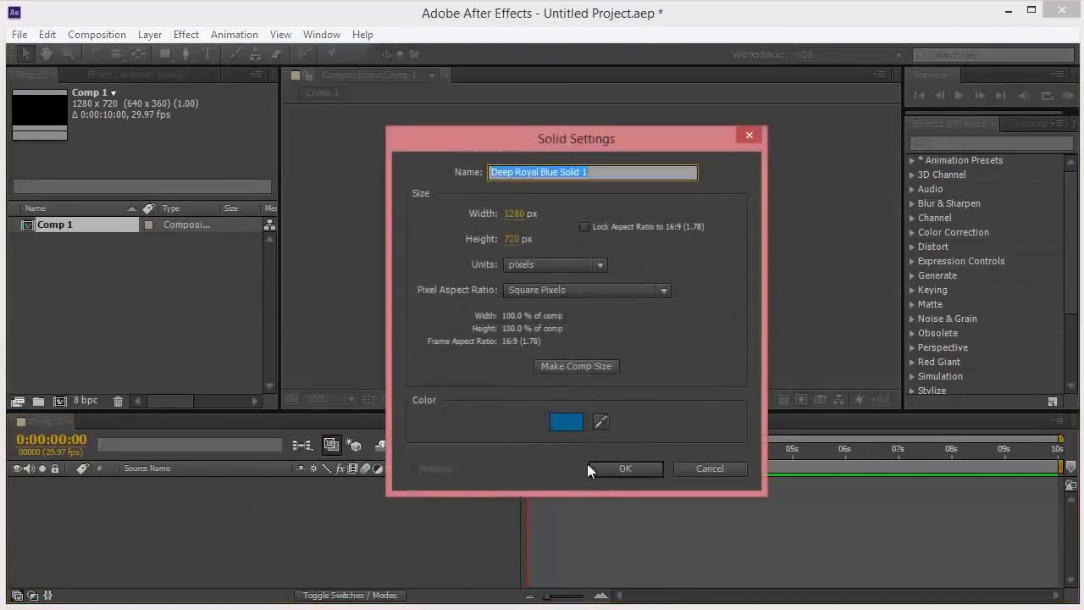
{"action": "type", "text": "LP"}
{"action": "key", "text": "Return"}
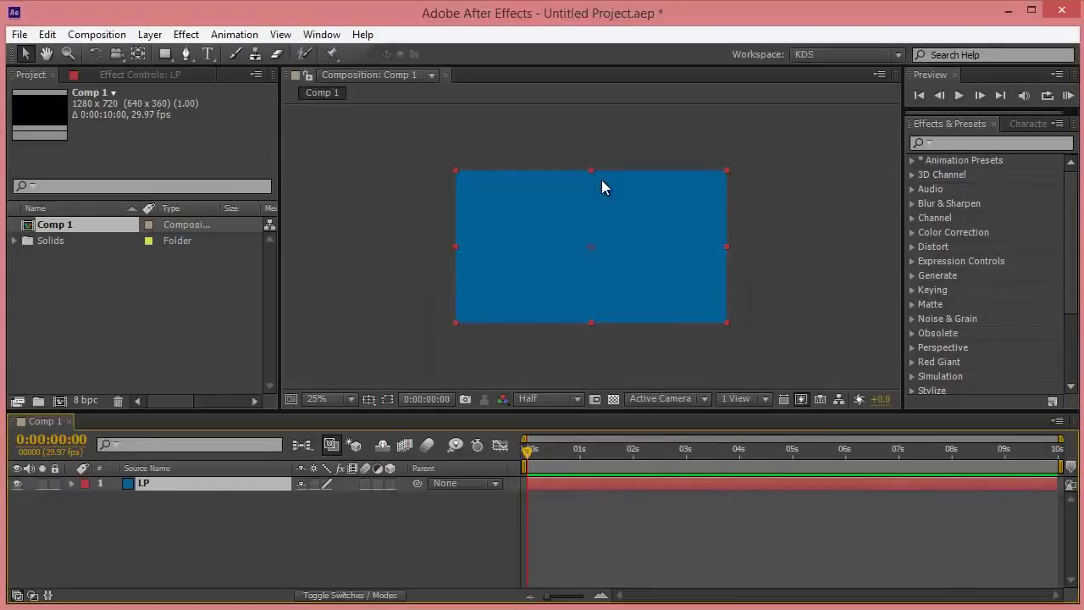
Enable scale keyframing on the LP layer and set its scale to 0% at the timeline start.
{"action": "key", "text": "s"}
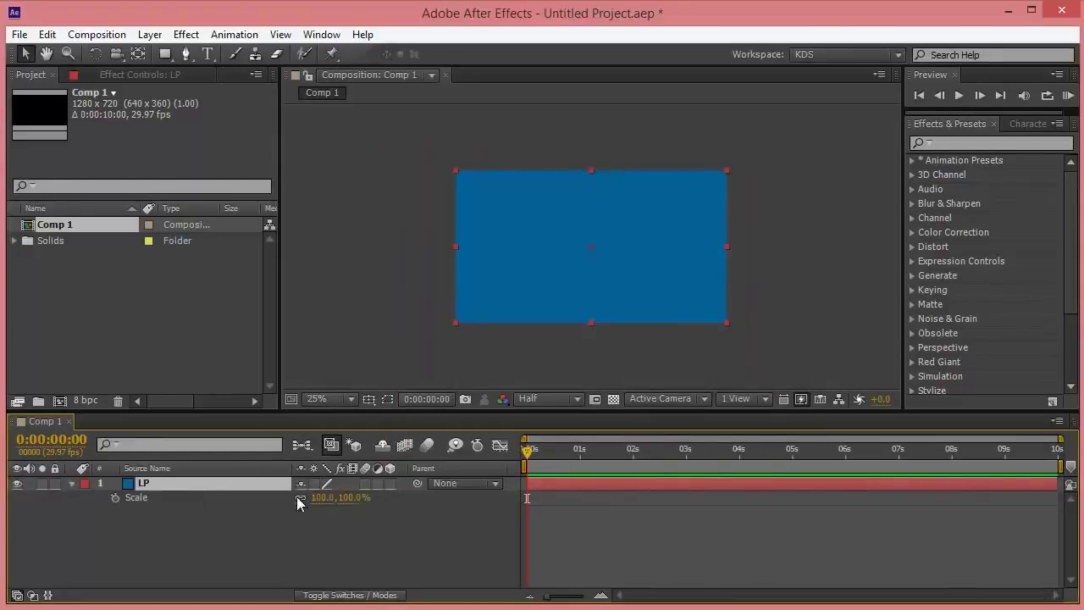
{"action": "left_click", "coordinate": [115, 498]}
{"action": "left_click_drag", "start_coordinate": [527, 450], "coordinate": [581, 460]}
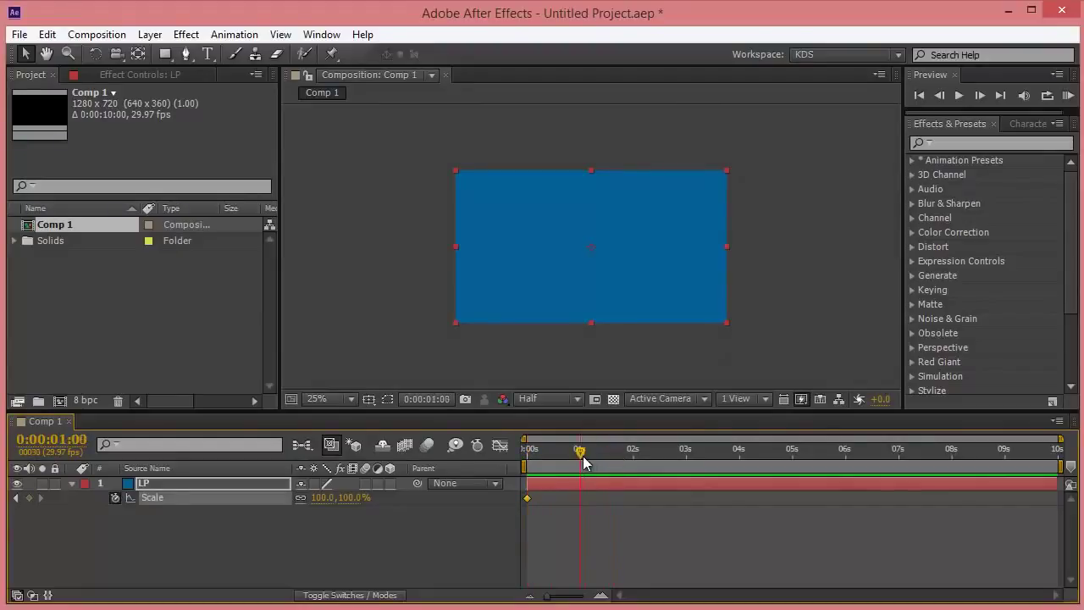
{"action": "left_click_drag", "start_coordinate": [521, 462], "coordinate": [518, 463]}
{"action": "left_click_drag", "start_coordinate": [338, 499], "coordinate": [58, 514]}
{"action": "left_click", "coordinate": [326, 497]}
{"action": "type", "text": "0"}
{"action": "key", "text": "Return"}
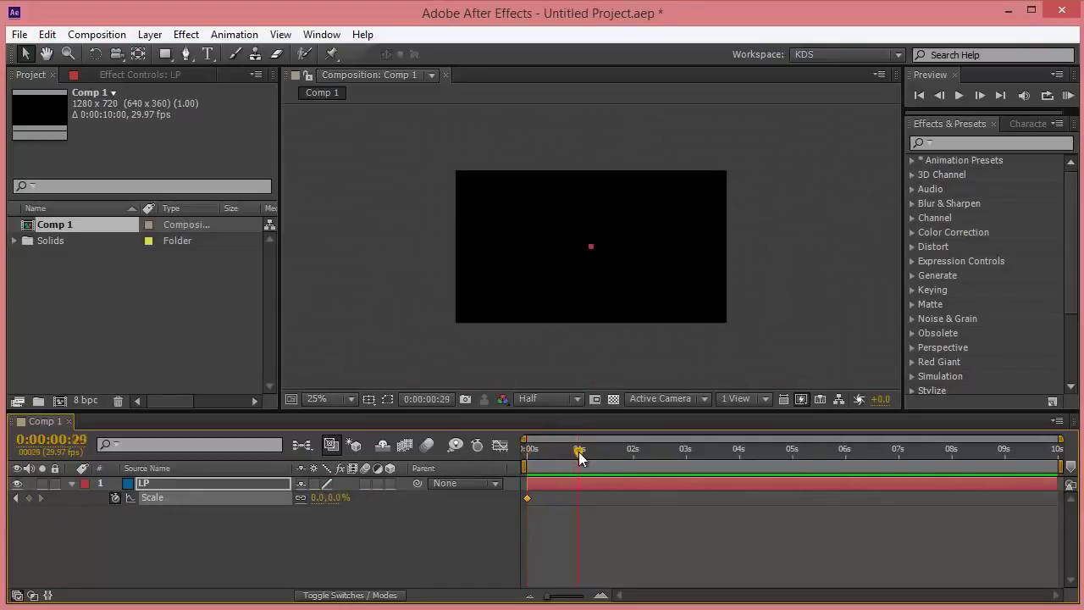
Add a 100% scale keyframe to the LP layer at 0:00:00:29.
{"action": "left_click", "coordinate": [328, 499]}
{"action": "type", "text": "100"}
{"action": "key", "text": "Return"}
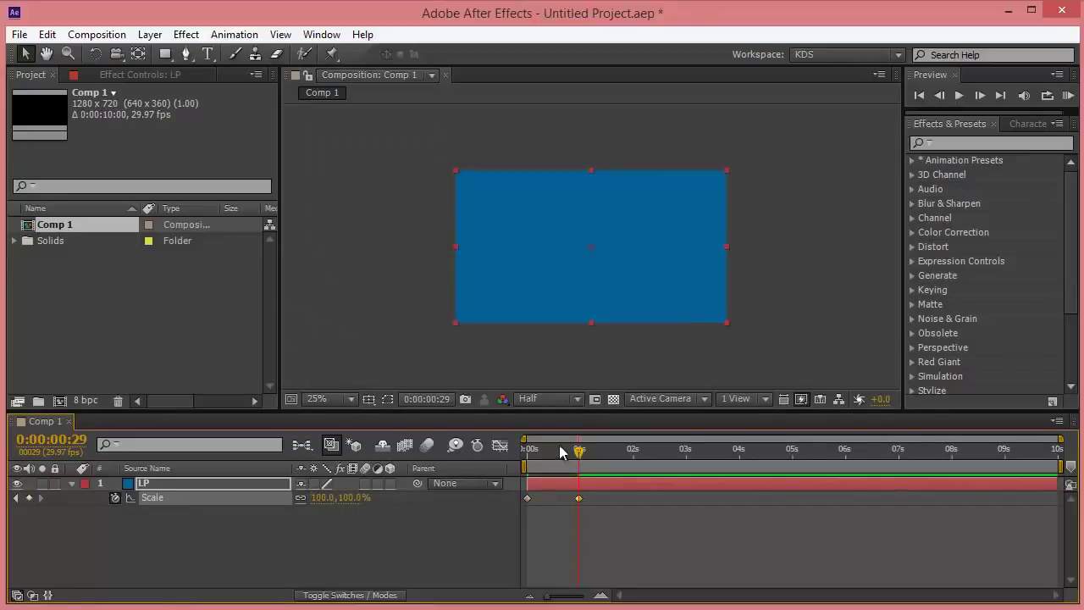
Play back the LP layer's scale animation and scrub through its first frames to examine the growth.
{"action": "left_click_drag", "start_coordinate": [557, 462], "coordinate": [527, 454]}
{"action": "key", "text": "space"}
{"action": "key", "text": "space"}
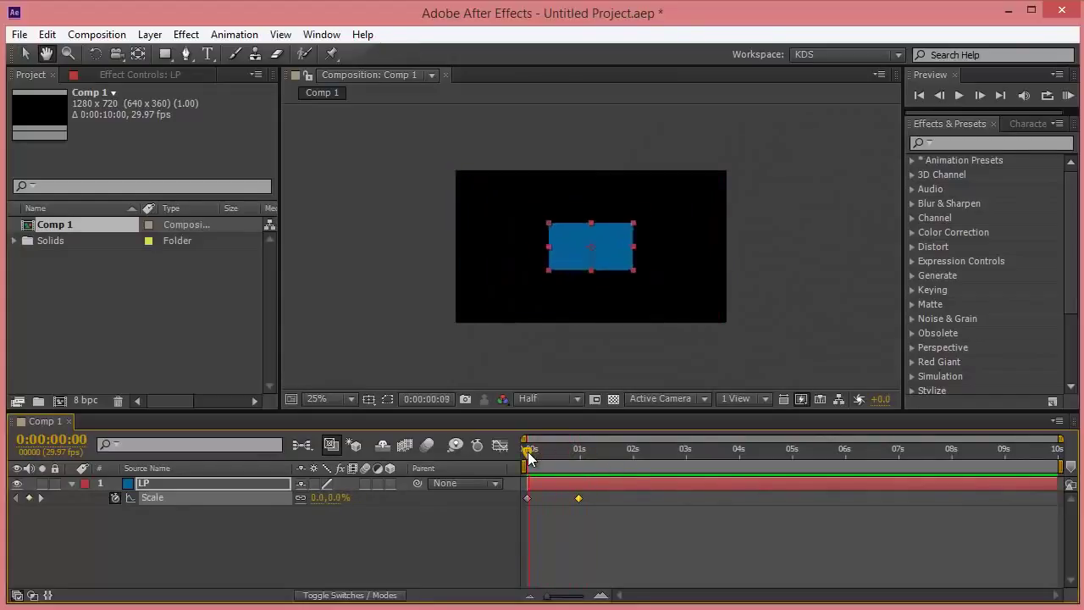
{"action": "key", "text": "space"}
{"action": "left_click", "coordinate": [334, 540]}
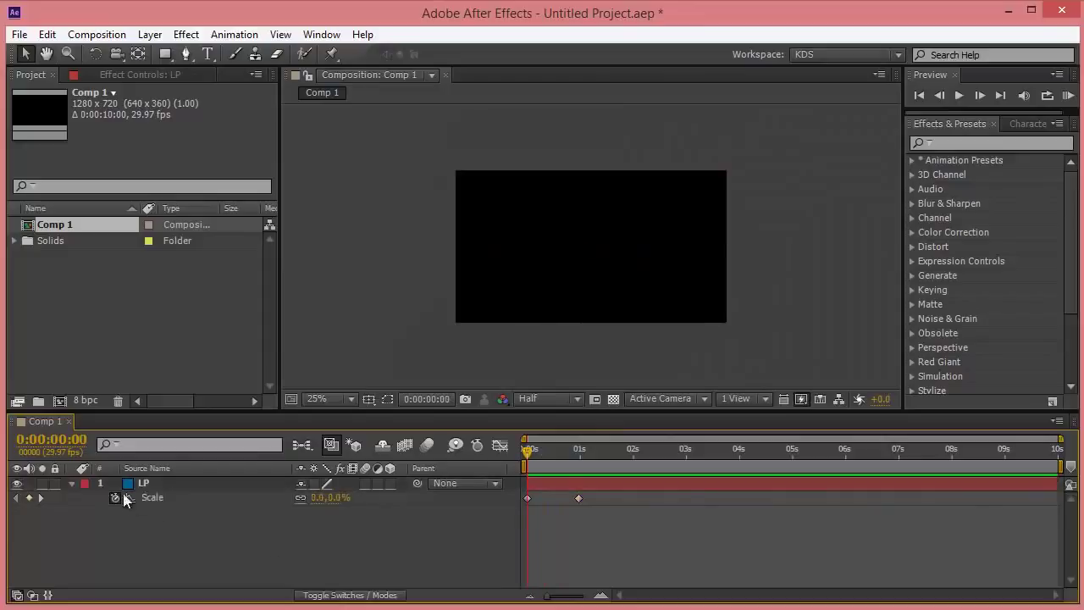
{"action": "left_click", "coordinate": [71, 483]}
{"action": "left_click", "coordinate": [148, 486]}
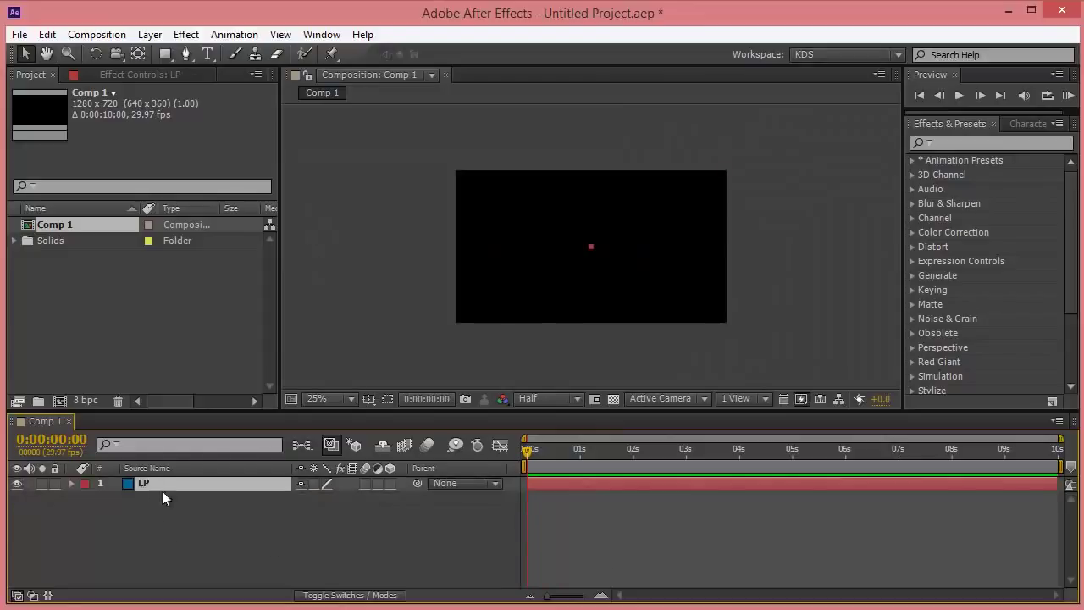
{"action": "left_click", "coordinate": [196, 518]}
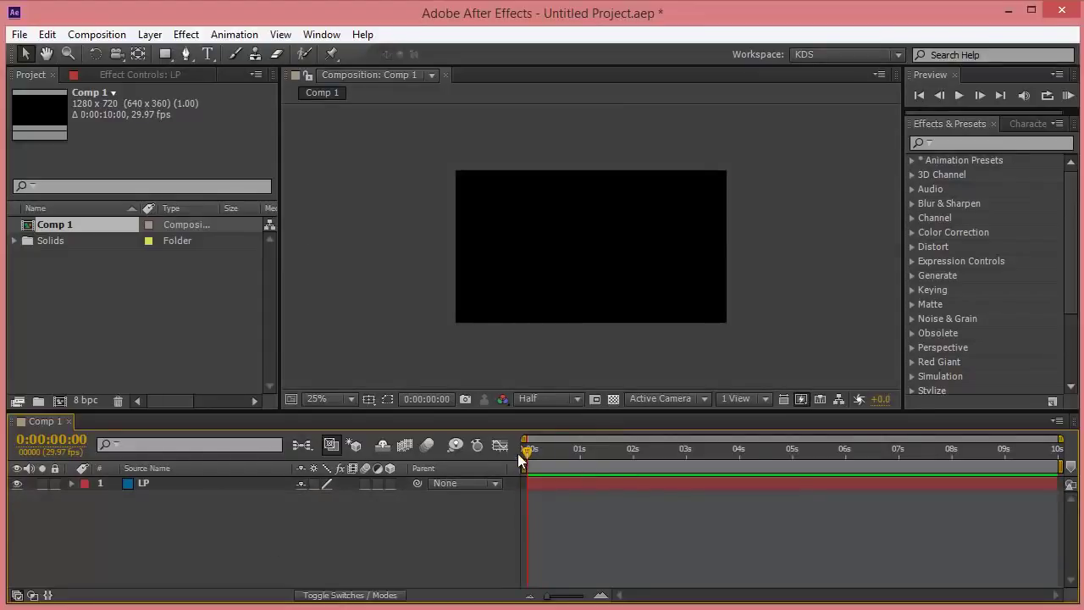
{"action": "mouse_move", "coordinate": [527, 454]}
{"action": "left_mouse_down"}
{"action": "mouse_move", "coordinate": [575, 456]}
{"action": "mouse_move", "coordinate": [517, 460]}
{"action": "mouse_move", "coordinate": [559, 448]}
{"action": "mouse_move", "coordinate": [530, 453]}
{"action": "mouse_move", "coordinate": [542, 453]}
{"action": "left_mouse_up"}
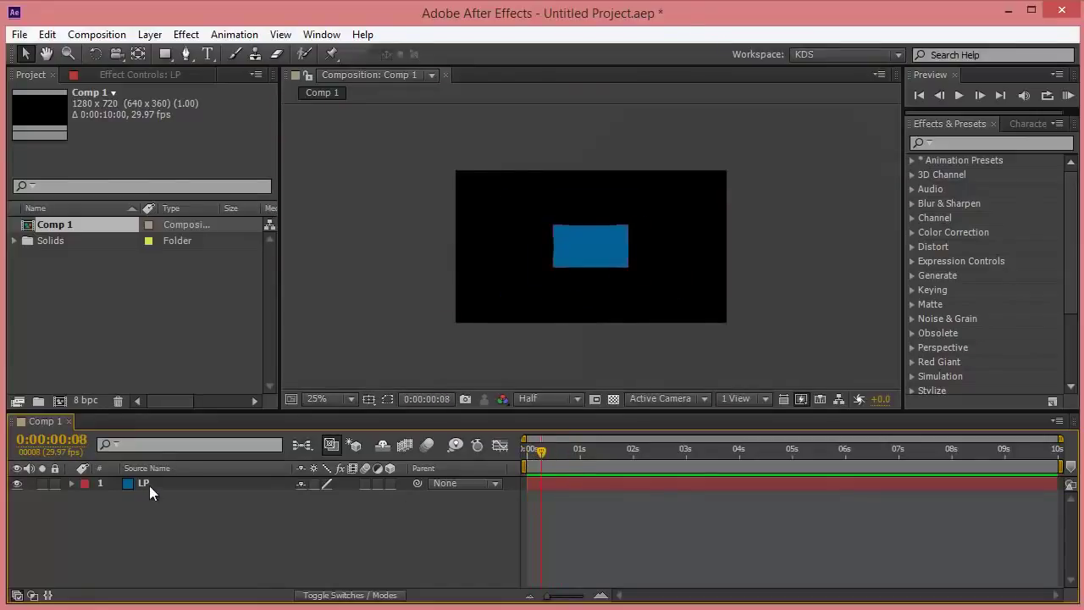
Remove all scale keyframes from the LP layer and set its scale to a constant 25%.
{"action": "left_click", "coordinate": [149, 485]}
{"action": "key", "text": "s"}
{"action": "left_click_drag", "start_coordinate": [622, 501], "coordinate": [522, 494]}
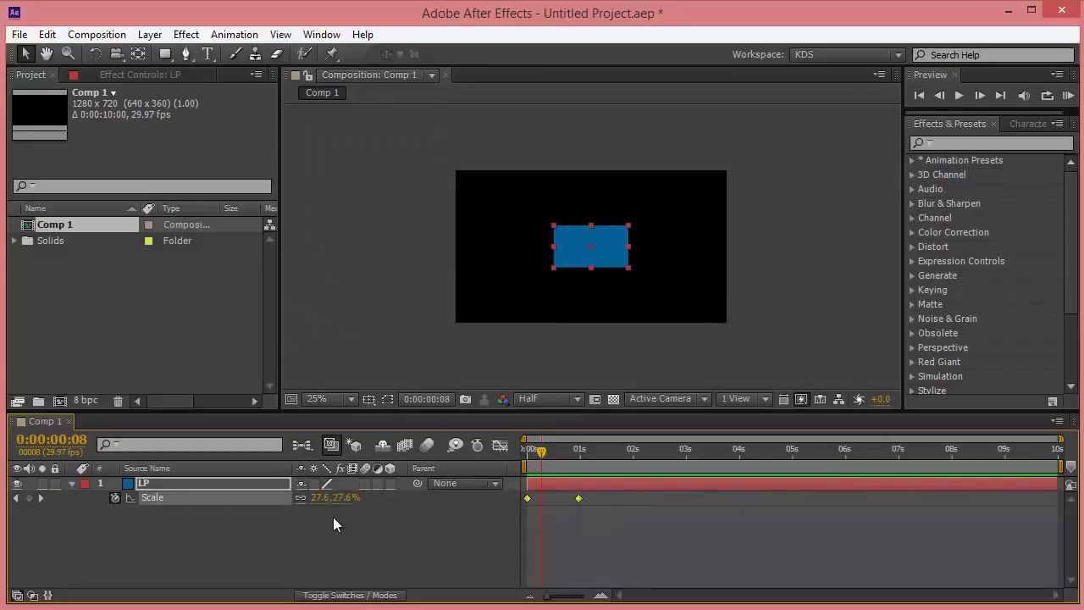
{"action": "left_click", "coordinate": [114, 498]}
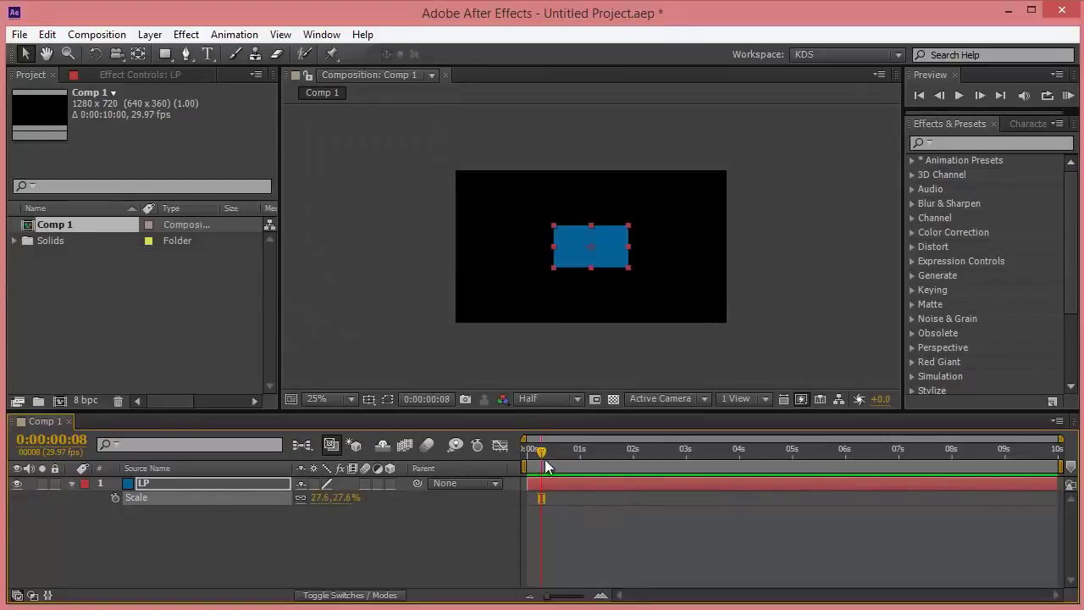
{"action": "left_click", "coordinate": [322, 498]}
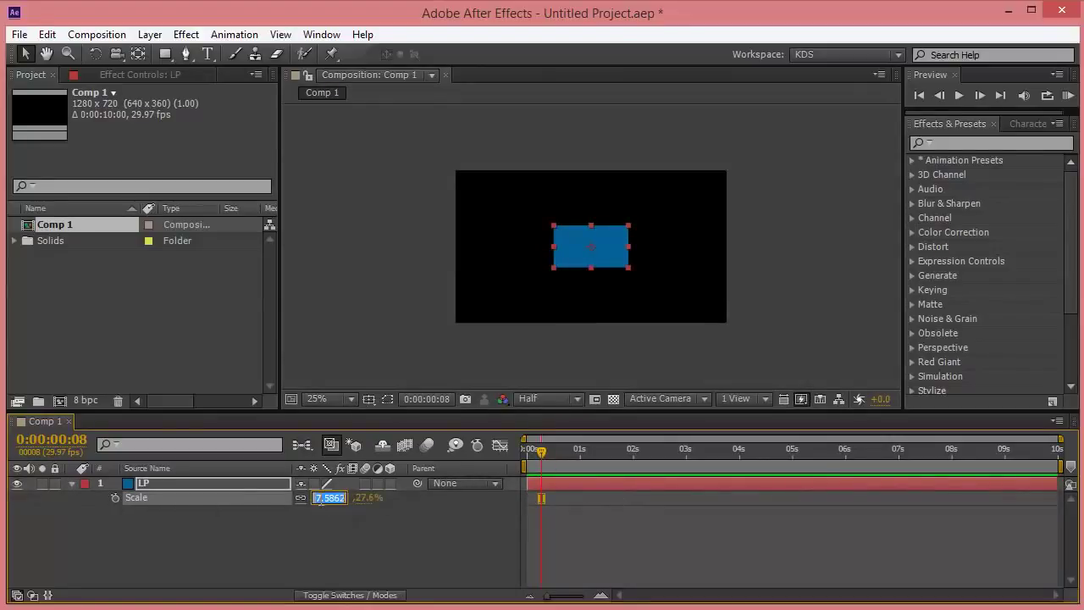
{"action": "type", "text": "25"}
{"action": "key", "text": "Return"}
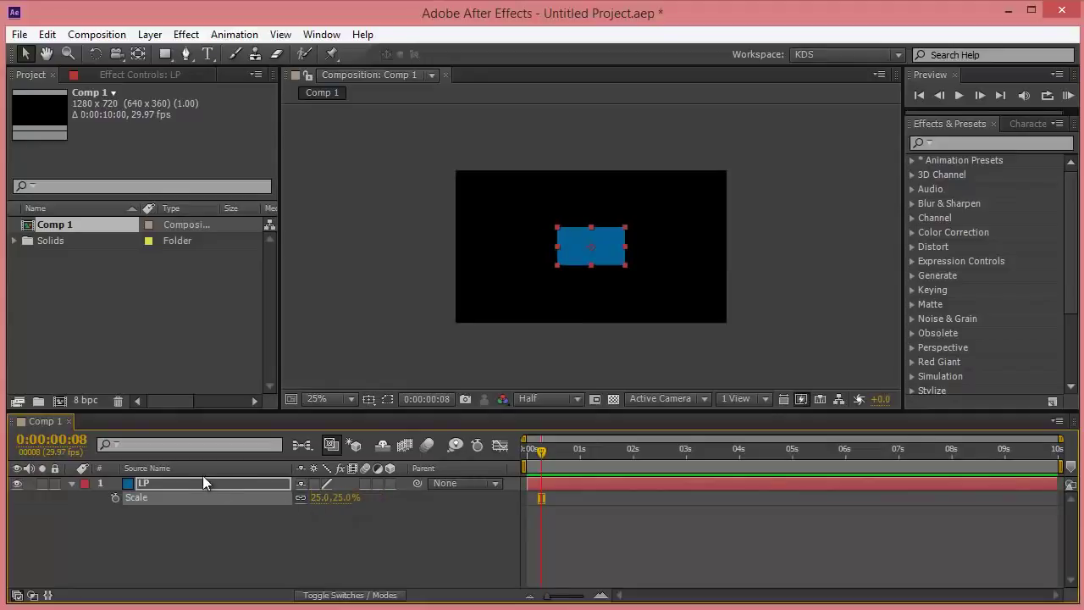
Keyframe the LP layer's position at 640, 108 near the start, 640, 615 at frame 12 and 640, 179 at frame 24.
{"action": "key", "text": "Return"}
{"action": "key", "text": "p"}
{"action": "left_click_drag", "start_coordinate": [337, 498], "coordinate": [156, 493]}
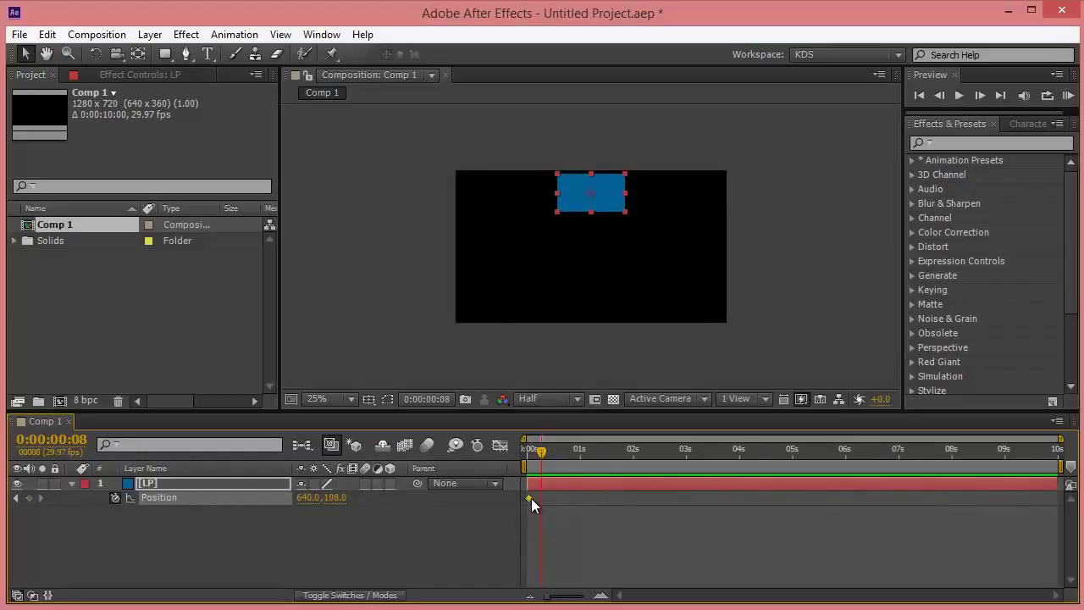
{"action": "left_click_drag", "start_coordinate": [548, 453], "coordinate": [551, 451]}
{"action": "left_click_drag", "start_coordinate": [340, 499], "coordinate": [771, 485]}
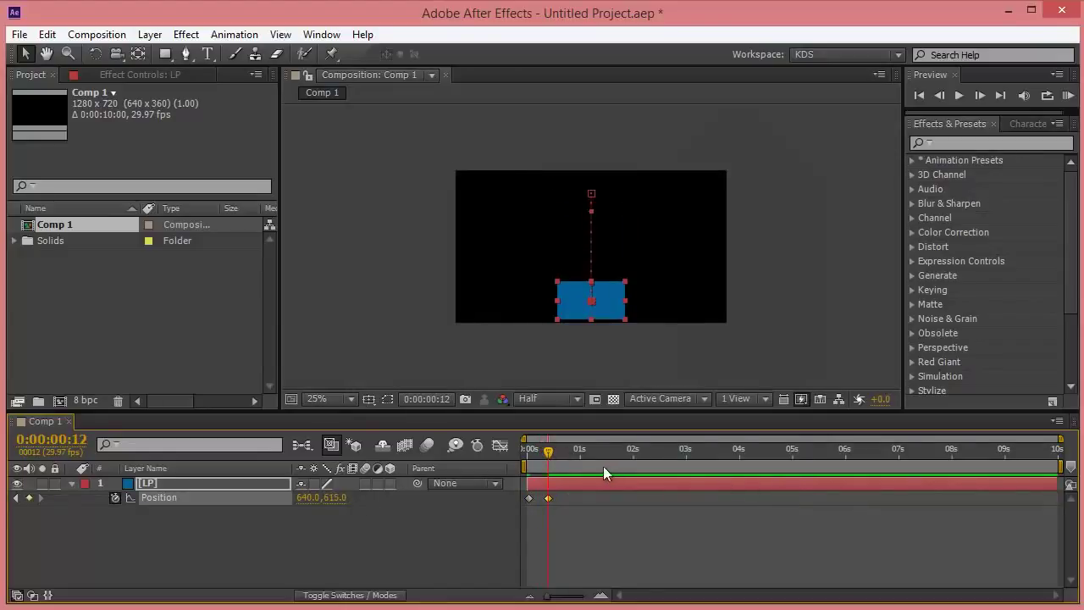
{"action": "left_click_drag", "start_coordinate": [553, 452], "coordinate": [568, 452]}
{"action": "left_click_drag", "start_coordinate": [343, 504], "coordinate": [259, 494]}
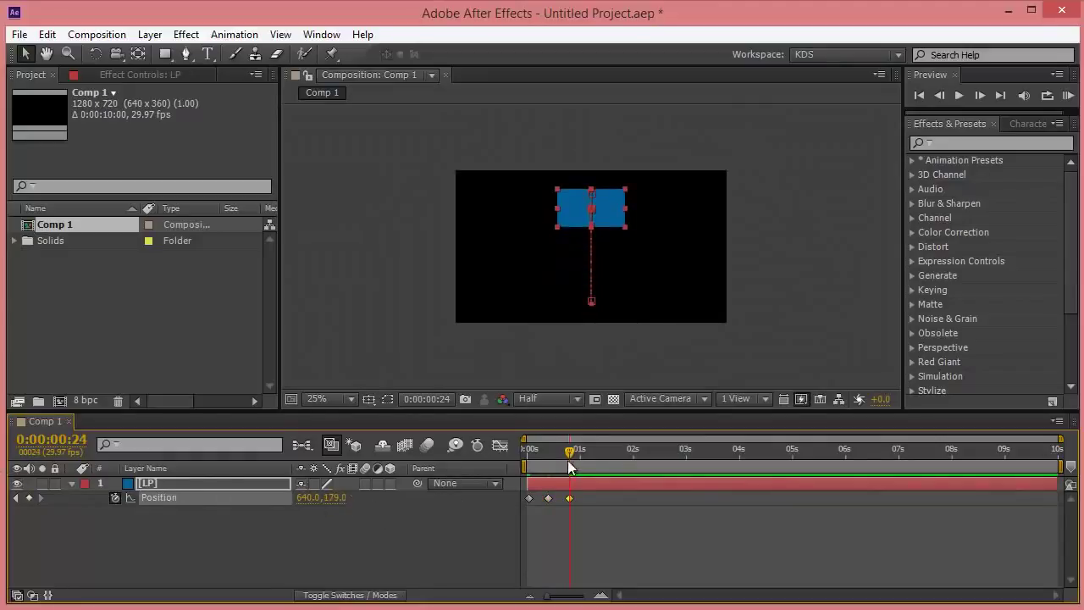
Play back the position animation and examine the LP layer's up-and-down motion path in the composition.
{"action": "left_click_drag", "start_coordinate": [567, 460], "coordinate": [524, 459]}
{"action": "key", "text": "space"}
{"action": "key", "text": "space"}
{"action": "key", "text": "space"}
{"action": "scroll", "coordinate": [615, 269], "scroll_direction": "up", "scroll_amount": 3}
{"action": "left_click_drag", "start_coordinate": [646, 217], "coordinate": [642, 242]}
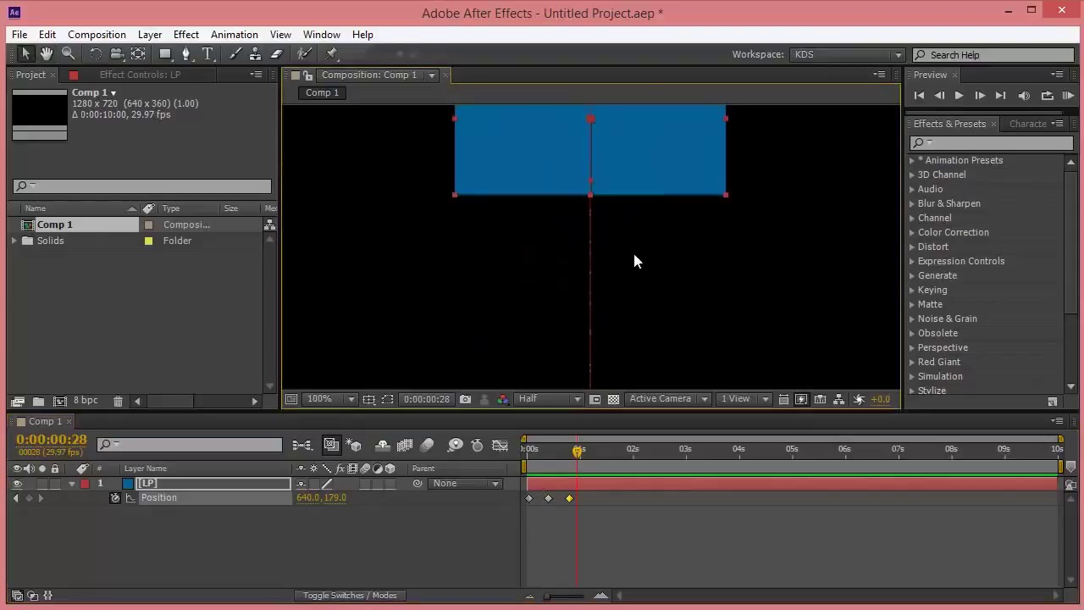
{"action": "scroll", "coordinate": [632, 250], "scroll_direction": "up", "scroll_amount": 2}
{"action": "key", "text": "space"}
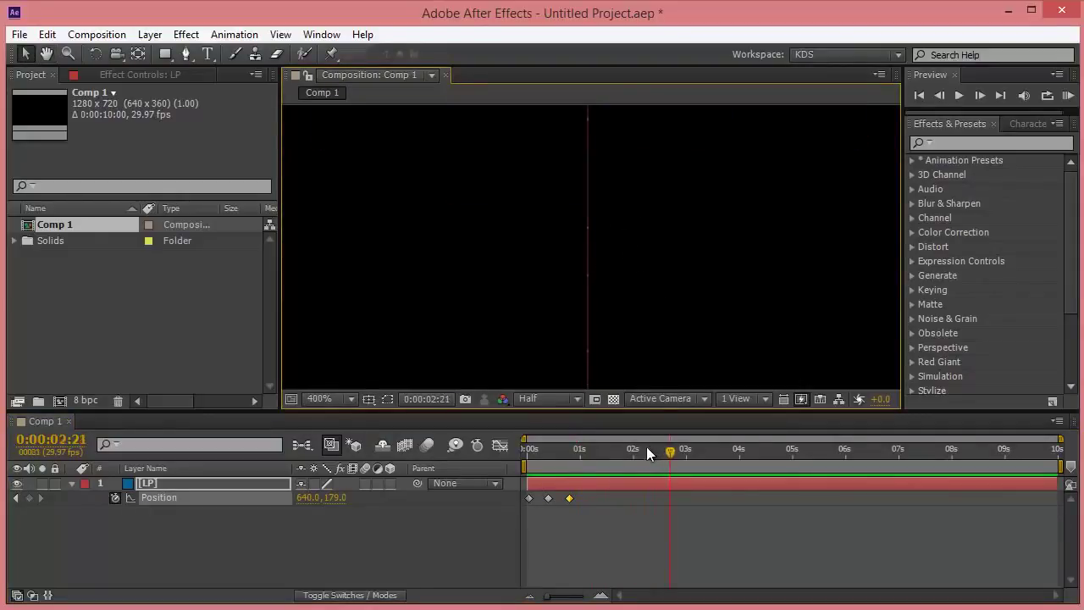
{"action": "left_click_drag", "start_coordinate": [646, 446], "coordinate": [530, 437]}
{"action": "scroll", "coordinate": [676, 237], "scroll_direction": "down", "scroll_amount": 5}
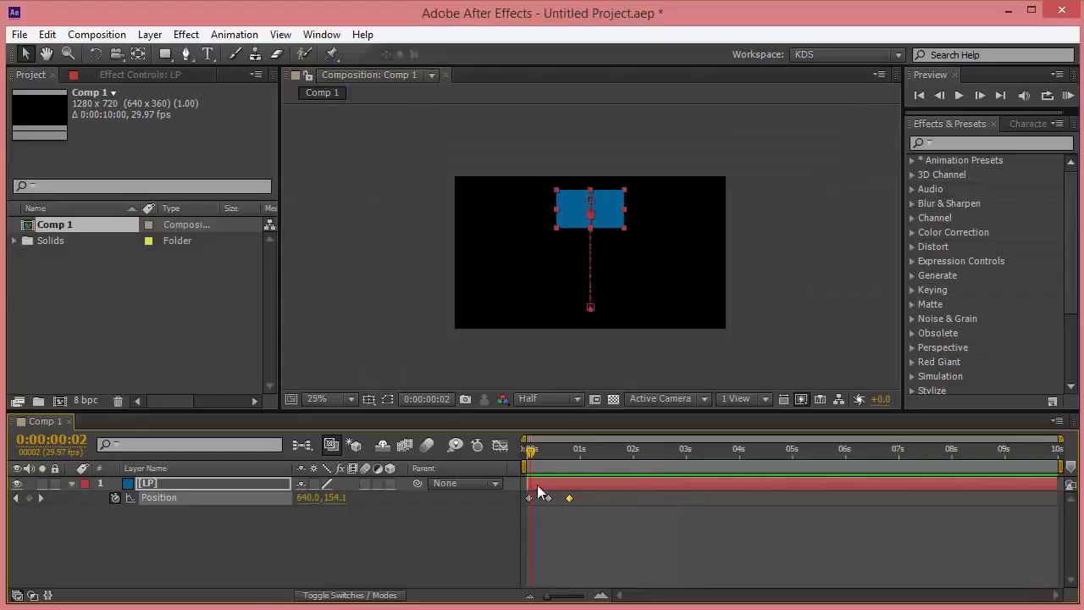
Scrub through the first second of the timeline to examine the movement between the position keyframes.
{"action": "left_click", "coordinate": [524, 451]}
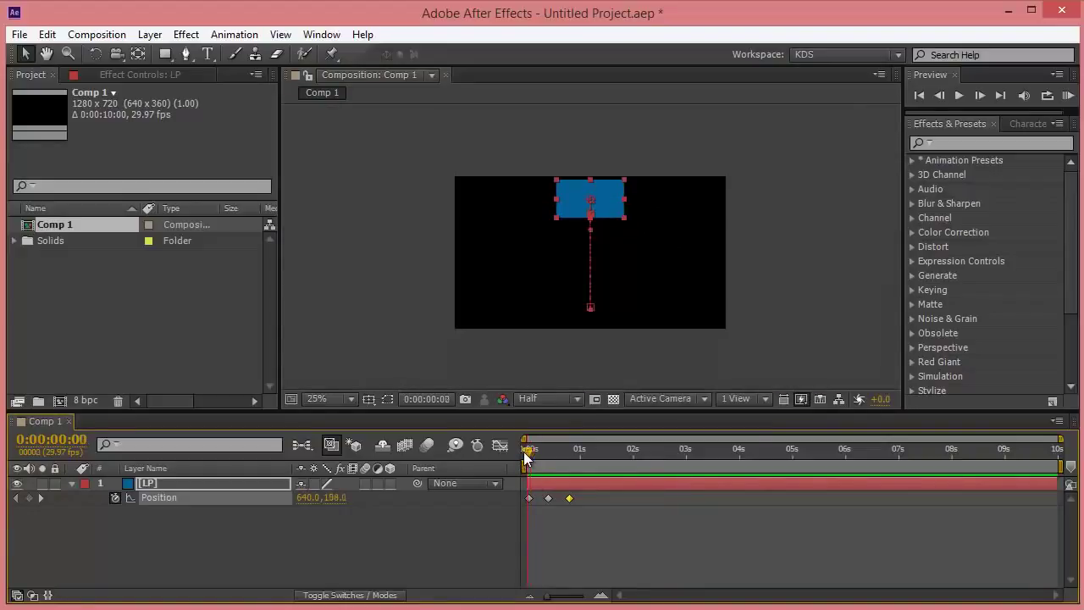
{"action": "left_click", "coordinate": [526, 498]}
{"action": "left_click", "coordinate": [532, 455]}
{"action": "left_click_drag", "start_coordinate": [532, 455], "coordinate": [557, 458]}
{"action": "left_click_drag", "start_coordinate": [570, 496], "coordinate": [571, 497]}
{"action": "left_click_drag", "start_coordinate": [557, 453], "coordinate": [524, 449]}
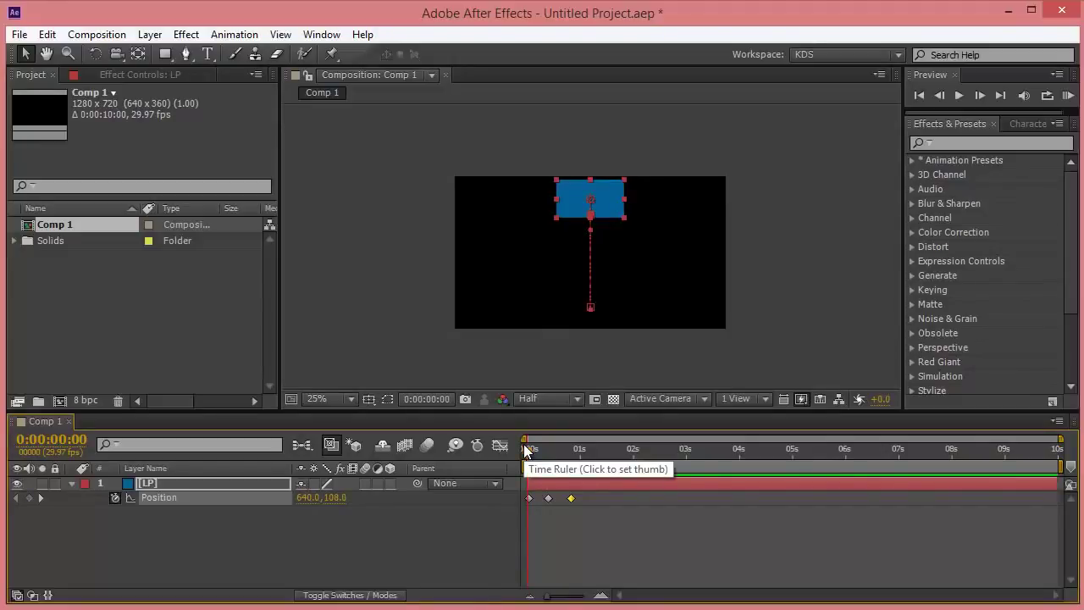
{"action": "mouse_move", "coordinate": [544, 447]}
{"action": "left_mouse_down"}
{"action": "mouse_move", "coordinate": [535, 455]}
{"action": "mouse_move", "coordinate": [550, 455]}
{"action": "mouse_move", "coordinate": [525, 457]}
{"action": "left_mouse_up"}
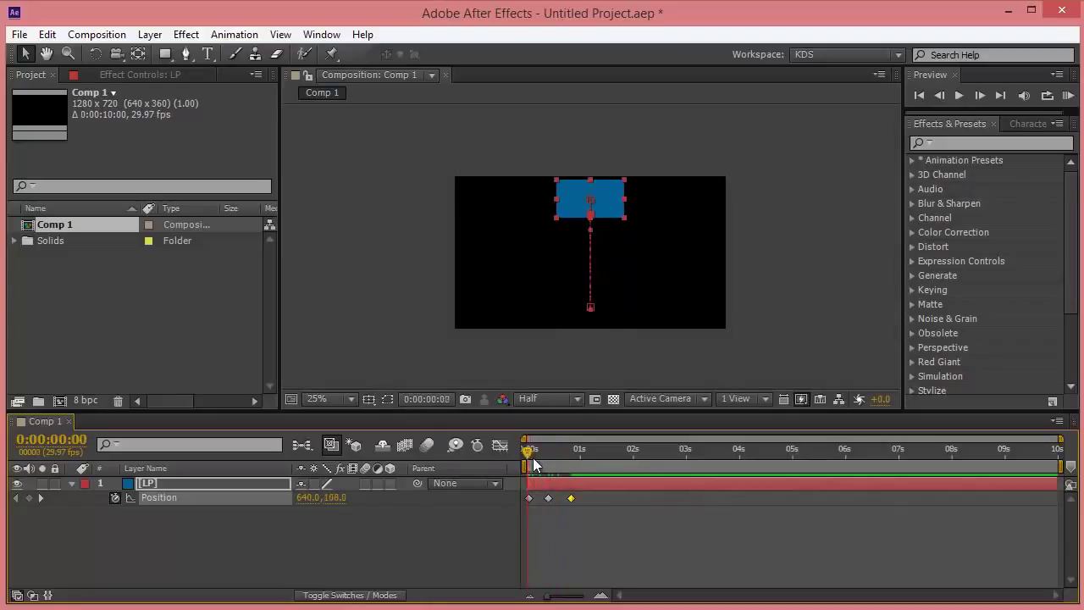
Delete the third position keyframe, then move the 640, 615 keyframe to about one second and preview the motion.
{"action": "left_click", "coordinate": [532, 463]}
{"action": "key", "text": "Delete"}
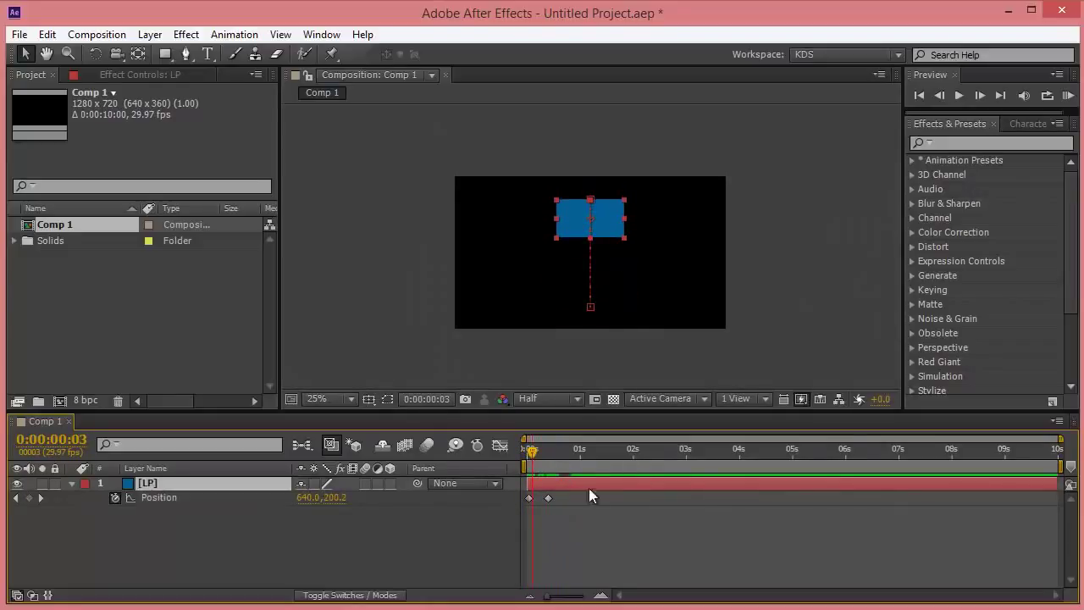
{"action": "left_click_drag", "start_coordinate": [551, 498], "coordinate": [581, 499]}
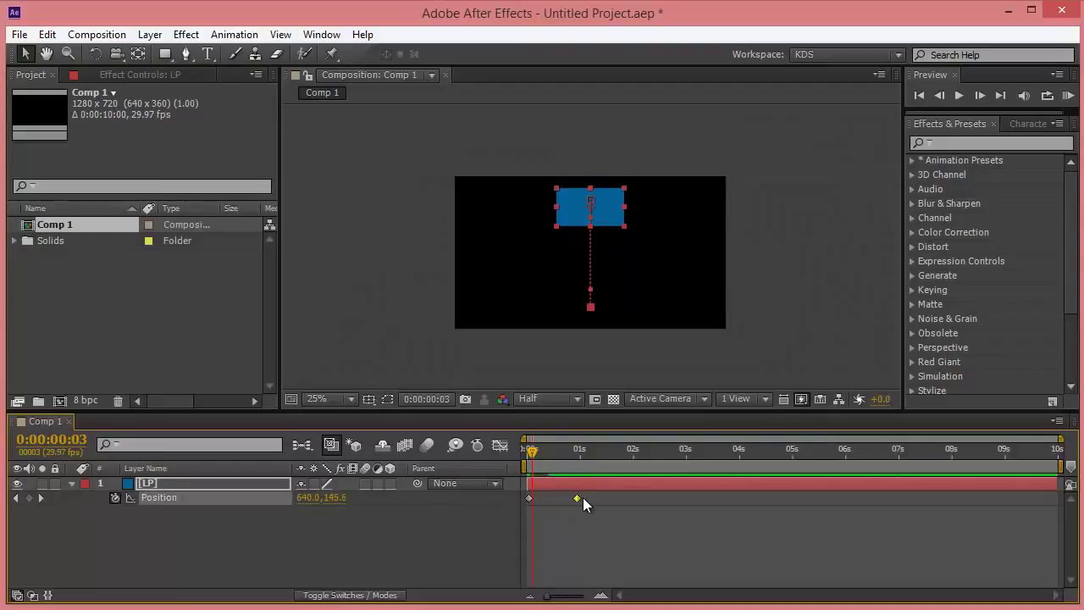
{"action": "mouse_move", "coordinate": [531, 457]}
{"action": "left_mouse_down"}
{"action": "mouse_move", "coordinate": [582, 457]}
{"action": "mouse_move", "coordinate": [525, 460]}
{"action": "left_mouse_up"}
{"action": "key", "text": "space"}
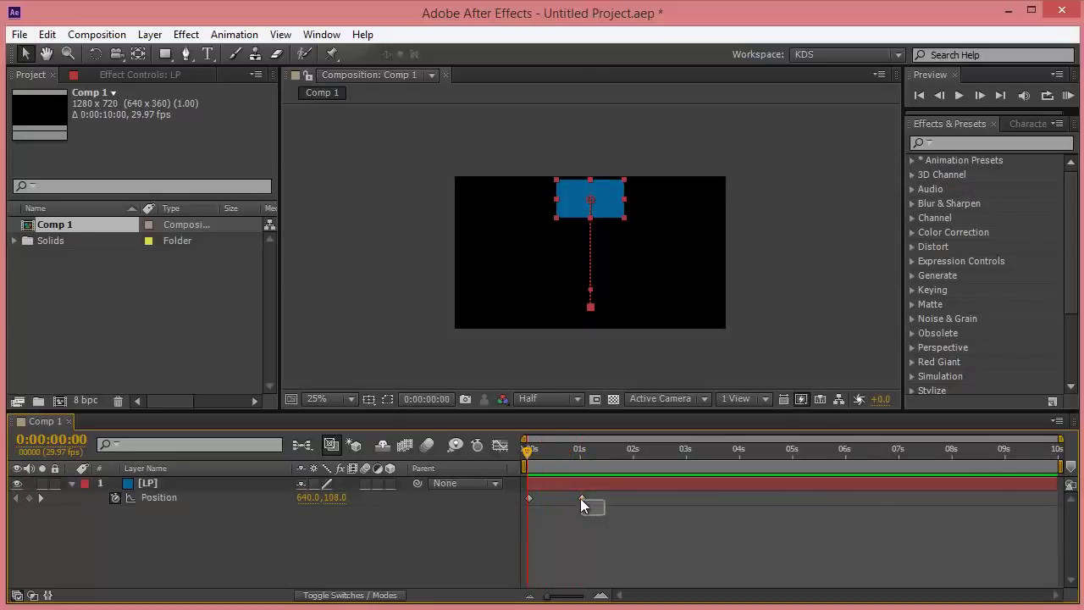
Apply Easy Ease to the position keyframe at about one second and play back the animation.
{"action": "right_click", "coordinate": [581, 498]}
{"action": "mouse_move", "coordinate": [609, 489]}
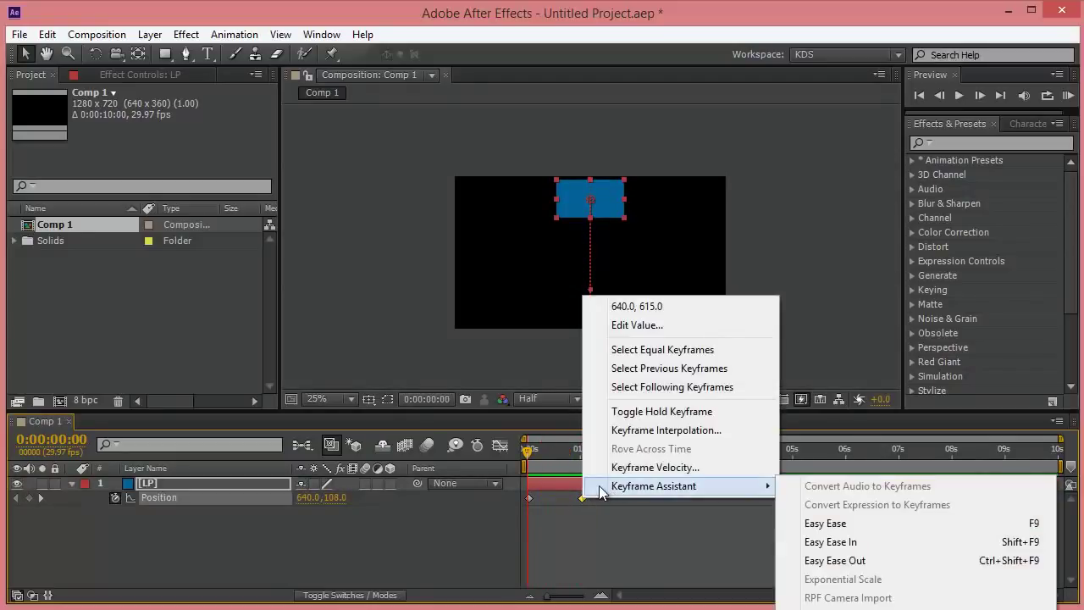
{"action": "left_click", "coordinate": [786, 524]}
{"action": "key", "text": "space"}
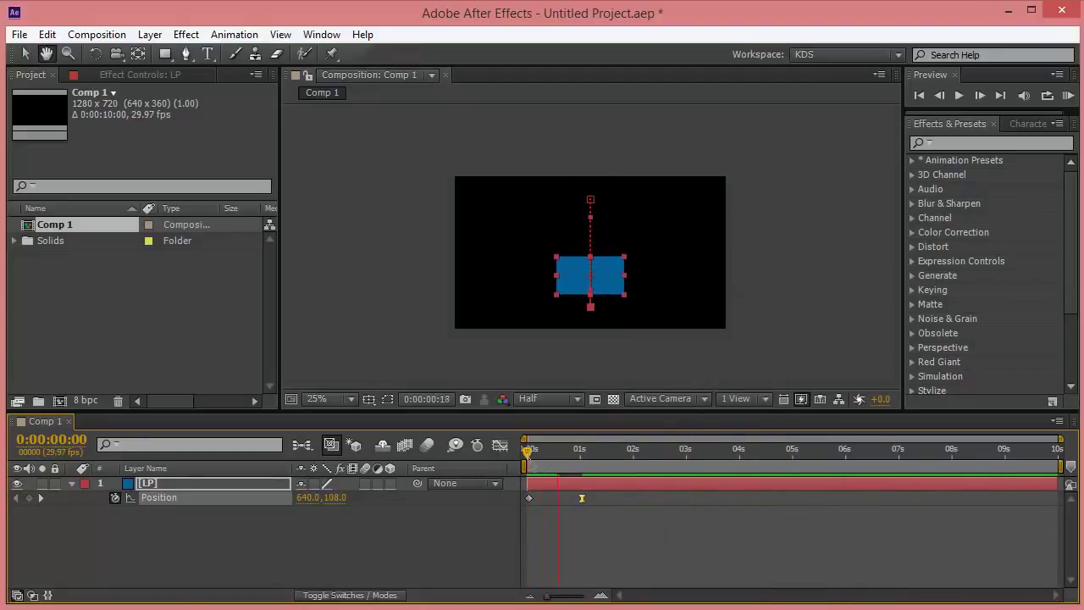
Play back the eased animation and examine the LP layer's motion path up close in the composition.
{"action": "left_click_drag", "start_coordinate": [563, 458], "coordinate": [524, 458]}
{"action": "key", "text": "space"}
{"action": "key", "text": "space"}
{"action": "scroll", "coordinate": [583, 319], "scroll_direction": "up", "scroll_amount": 4}
{"action": "scroll", "coordinate": [592, 283], "scroll_direction": "up", "scroll_amount": 1}
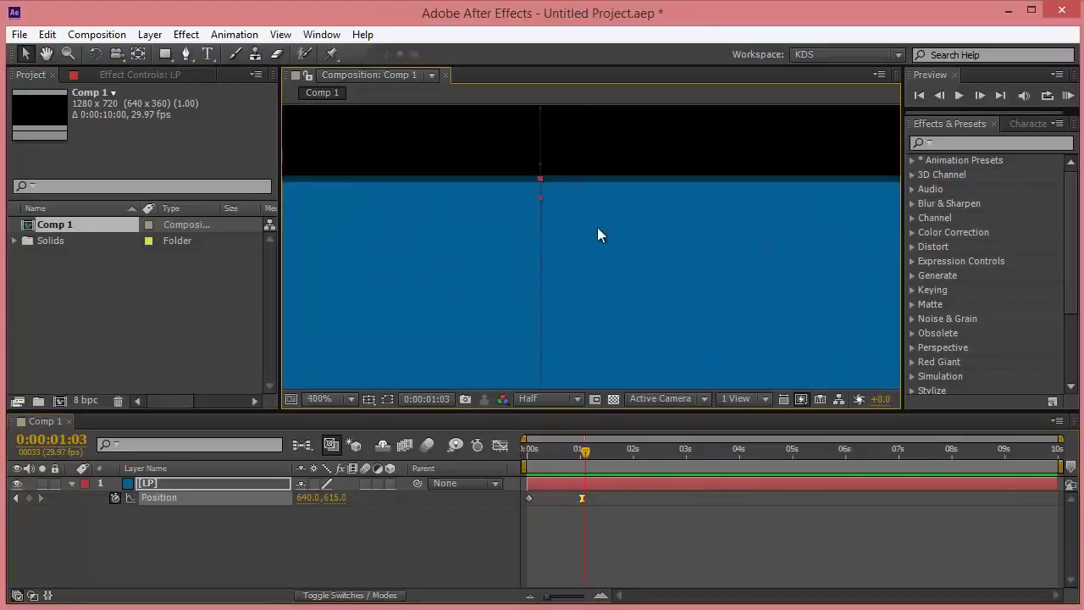
{"action": "scroll", "coordinate": [636, 324], "scroll_direction": "up", "scroll_amount": 1}
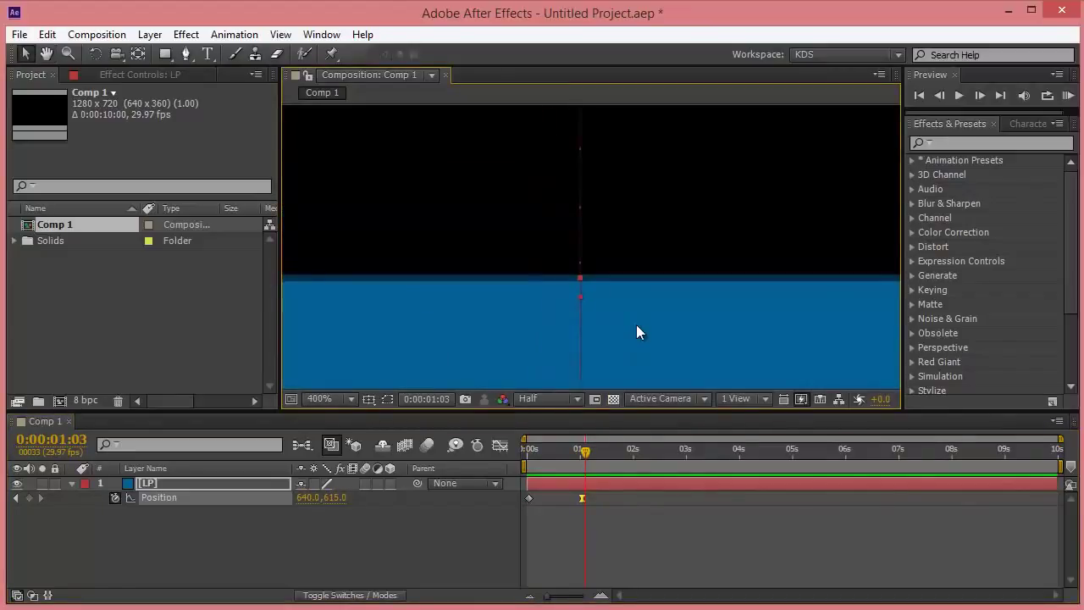
{"action": "left_click_drag", "start_coordinate": [644, 171], "coordinate": [640, 277]}
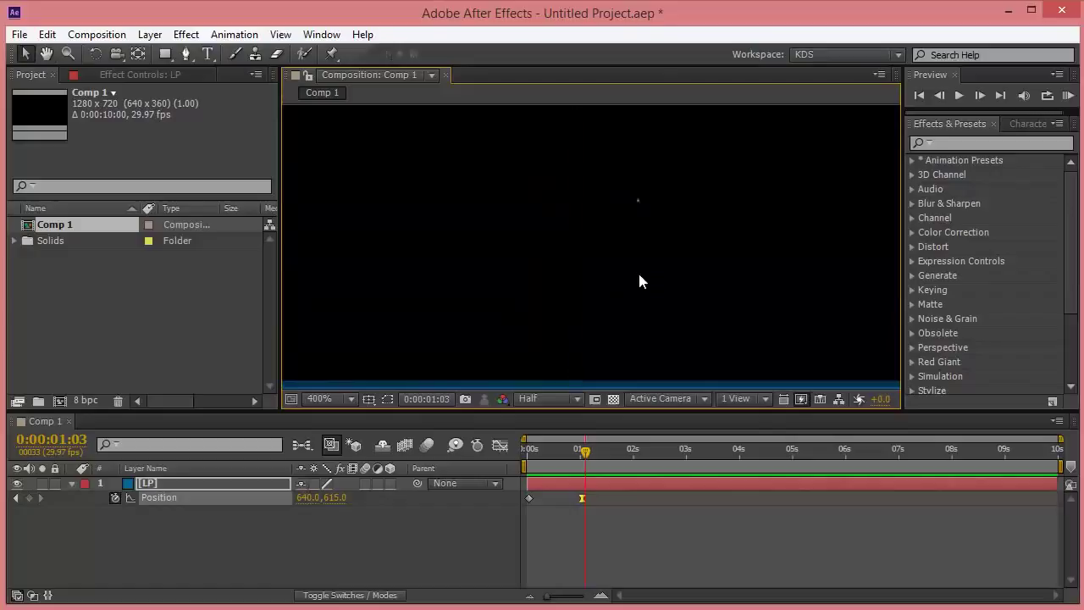
{"action": "scroll", "coordinate": [636, 255], "scroll_direction": "down", "scroll_amount": 5}
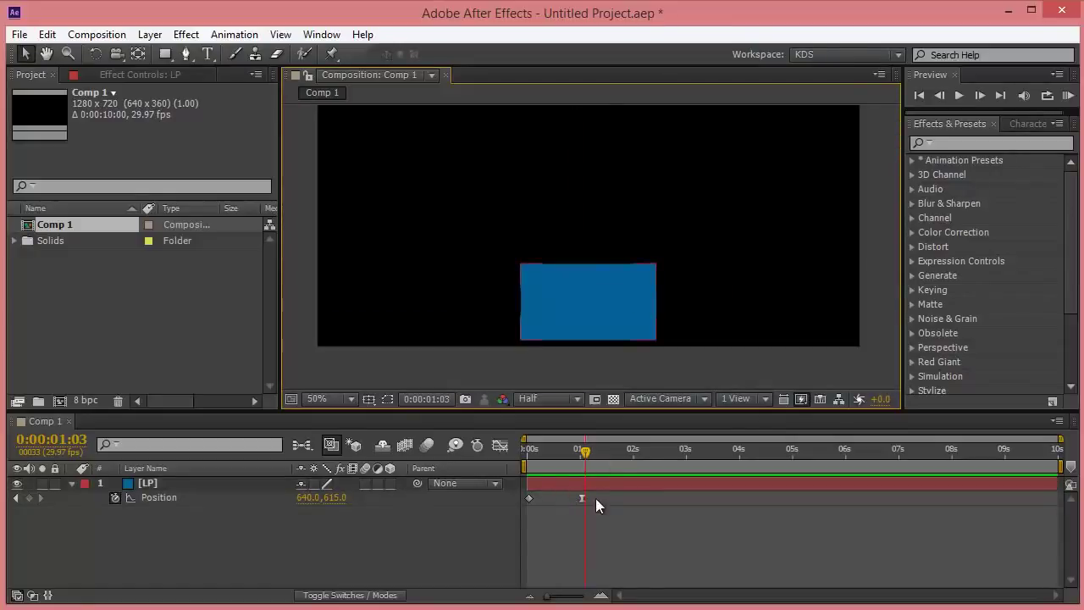
Select both position keyframes and examine the spacing of the motion path dots from the first keyframe to the last.
{"action": "left_click_drag", "start_coordinate": [592, 498], "coordinate": [441, 476]}
{"action": "scroll", "coordinate": [615, 197], "scroll_direction": "up", "scroll_amount": 6}
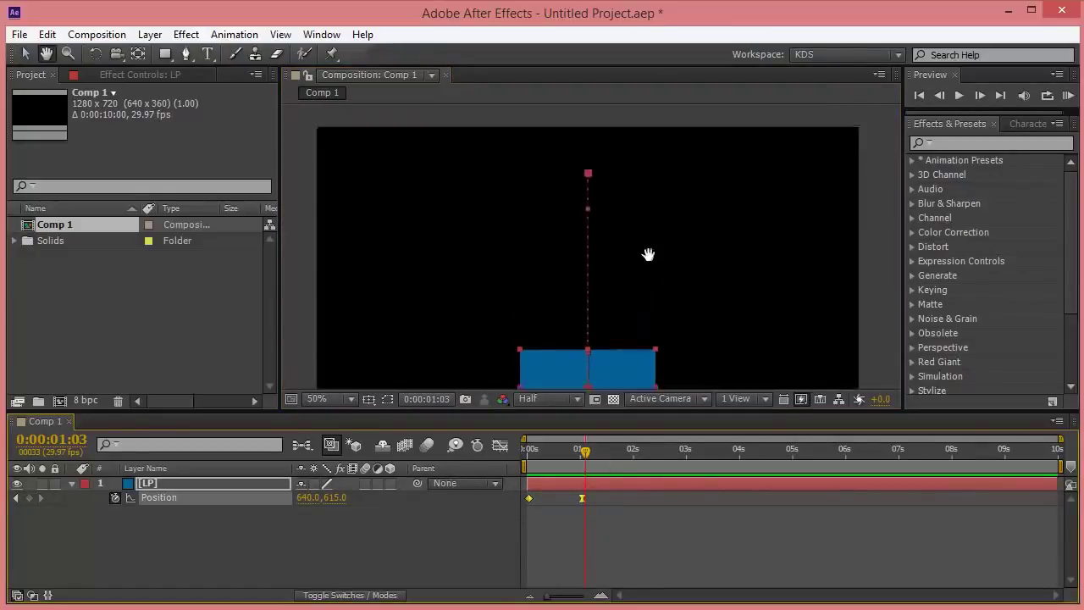
{"action": "key", "text": "v"}
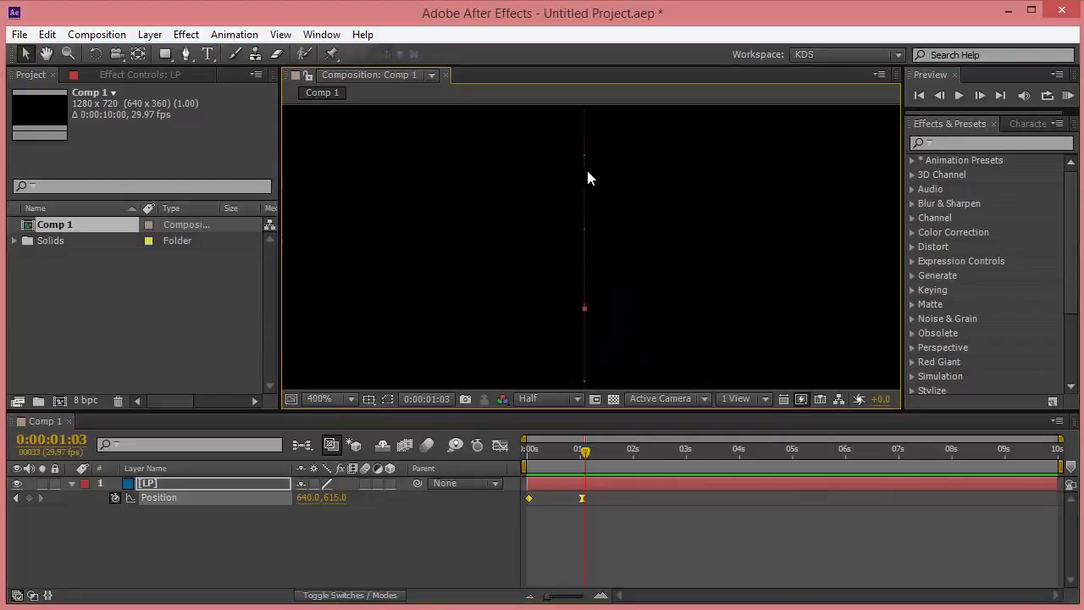
{"action": "key", "text": "space"}
{"action": "left_click_drag", "start_coordinate": [628, 188], "coordinate": [649, 274]}
{"action": "left_click_drag", "start_coordinate": [680, 227], "coordinate": [682, 262]}
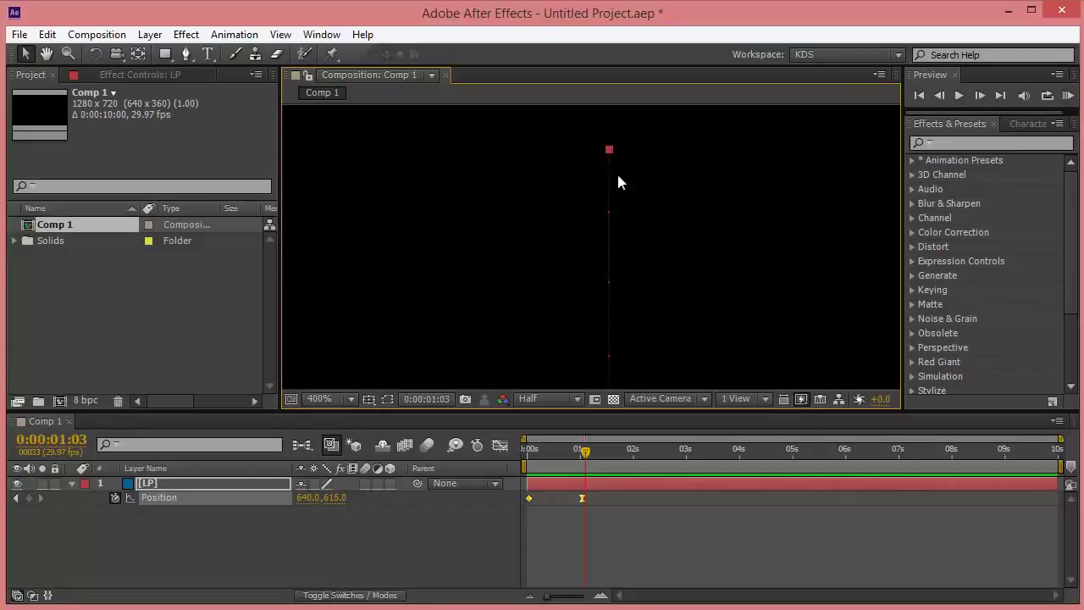
{"action": "key", "text": "space"}
{"action": "left_click_drag", "start_coordinate": [680, 304], "coordinate": [651, 200]}
{"action": "left_click_drag", "start_coordinate": [636, 318], "coordinate": [609, 217]}
{"action": "left_click_drag", "start_coordinate": [593, 330], "coordinate": [595, 285]}
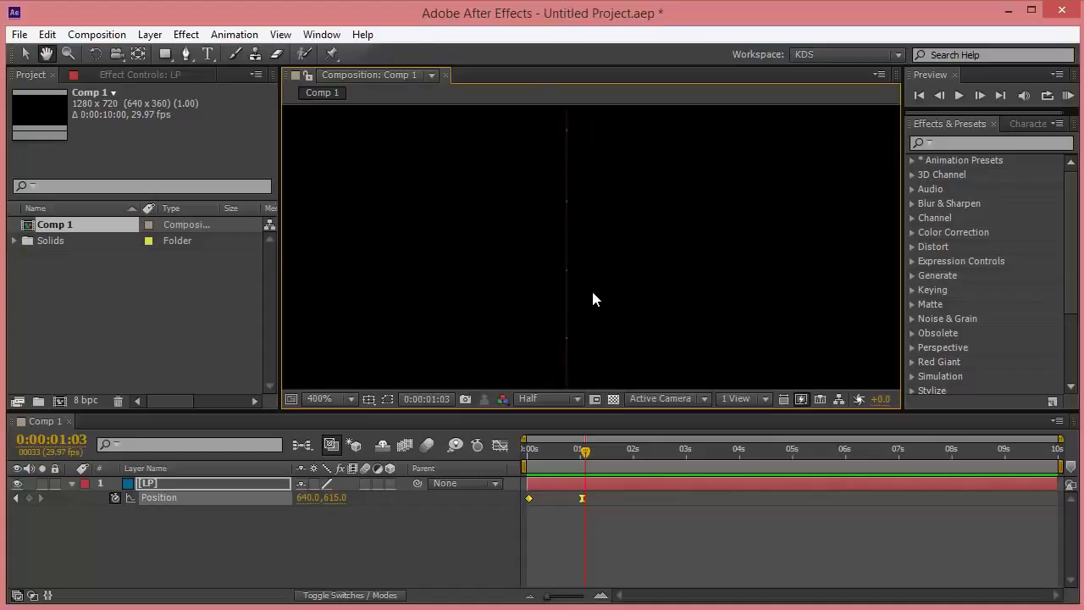
{"action": "key", "text": "space"}
{"action": "left_click_drag", "start_coordinate": [634, 342], "coordinate": [615, 176]}
{"action": "left_click_drag", "start_coordinate": [599, 312], "coordinate": [595, 226]}
{"action": "left_click_drag", "start_coordinate": [602, 347], "coordinate": [589, 230]}
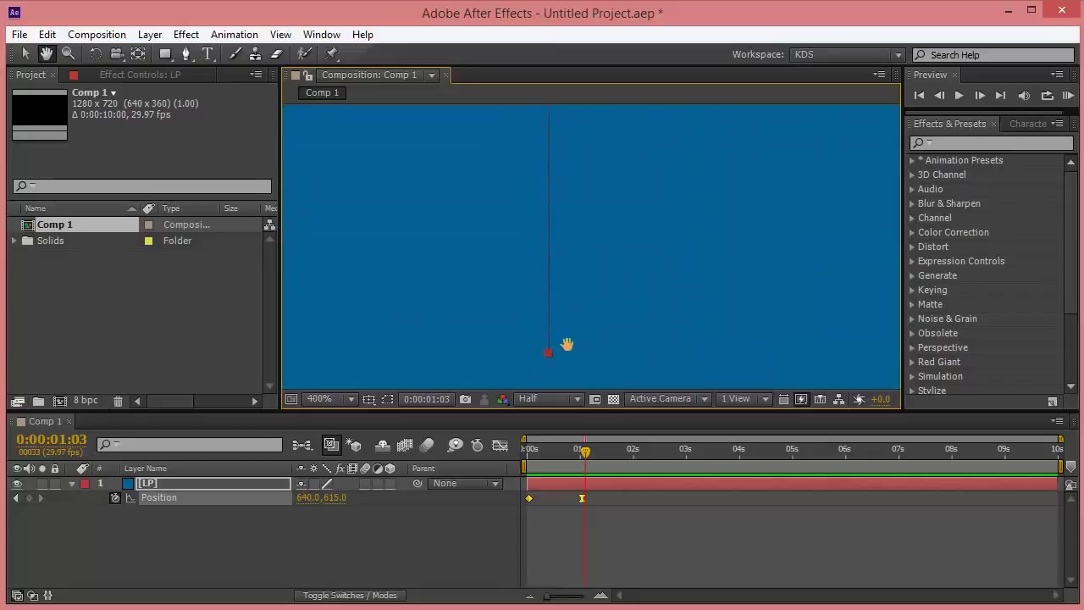
{"action": "left_click_drag", "start_coordinate": [582, 452], "coordinate": [558, 451]}
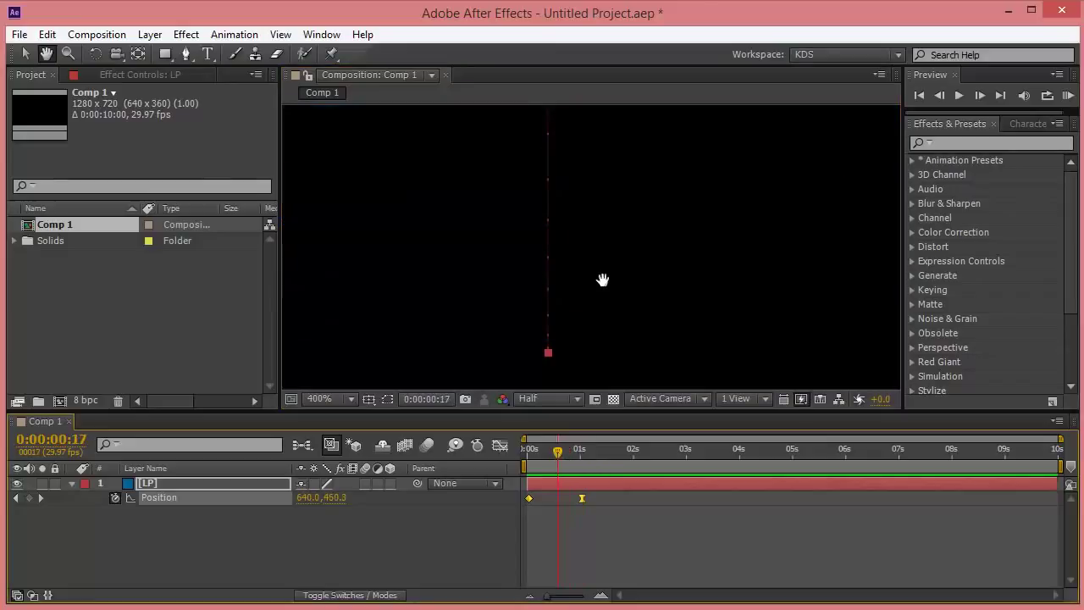
{"action": "scroll", "coordinate": [602, 279], "scroll_direction": "down", "scroll_amount": 7}
{"action": "key", "text": "v"}
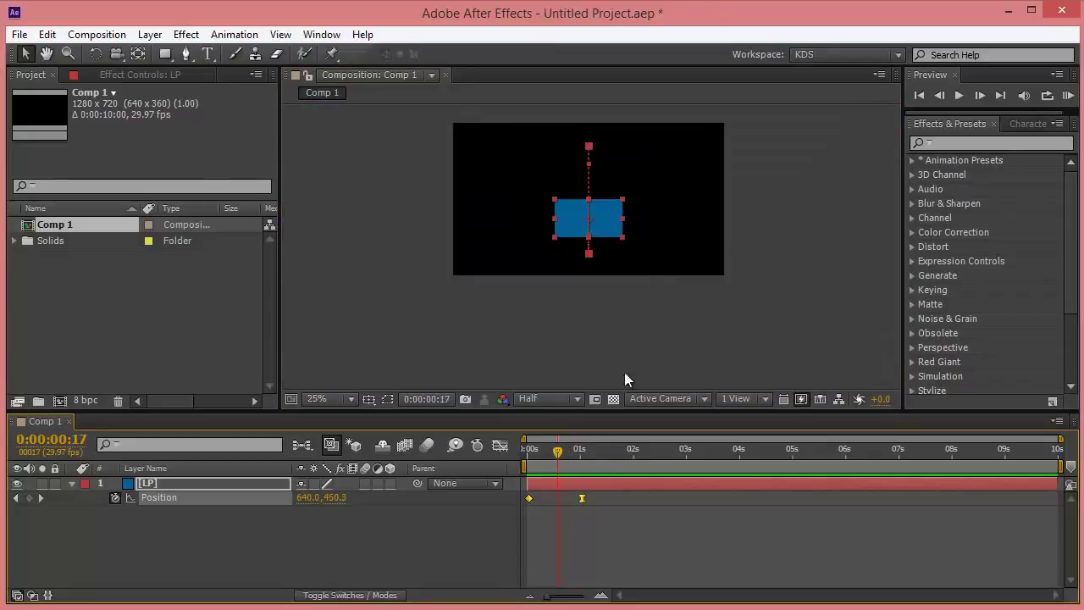
Apply Easy Ease to the first position keyframe (640, 108) and play back the animation.
{"action": "left_click_drag", "start_coordinate": [556, 451], "coordinate": [558, 497]}
{"action": "left_click", "coordinate": [553, 513]}
{"action": "left_click", "coordinate": [530, 499]}
{"action": "right_click", "coordinate": [530, 498]}
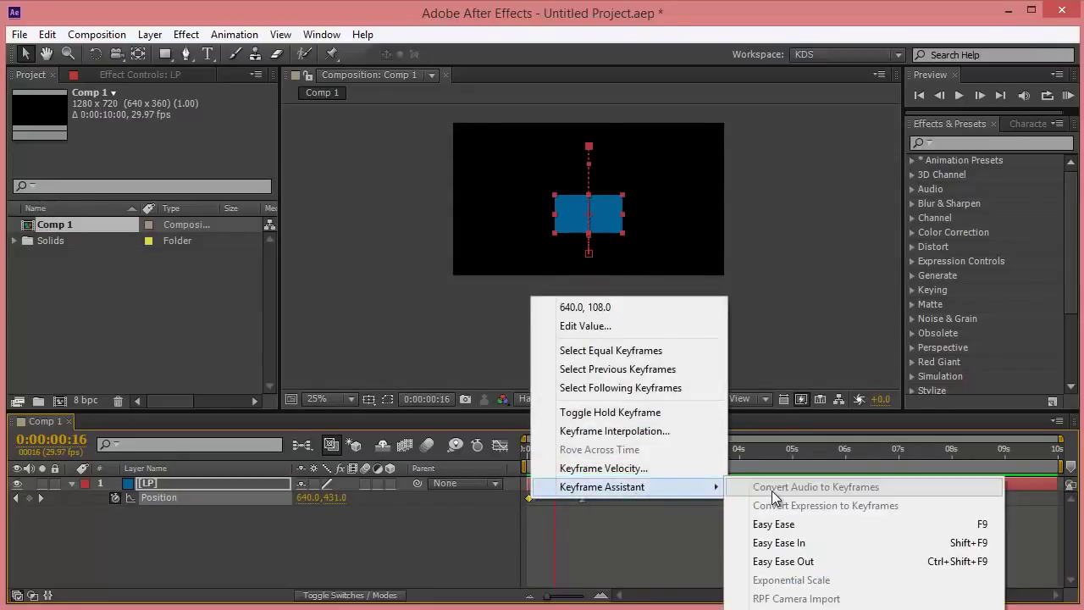
{"action": "left_click", "coordinate": [636, 544]}
{"action": "left_click", "coordinate": [636, 544]}
{"action": "left_click", "coordinate": [529, 498]}
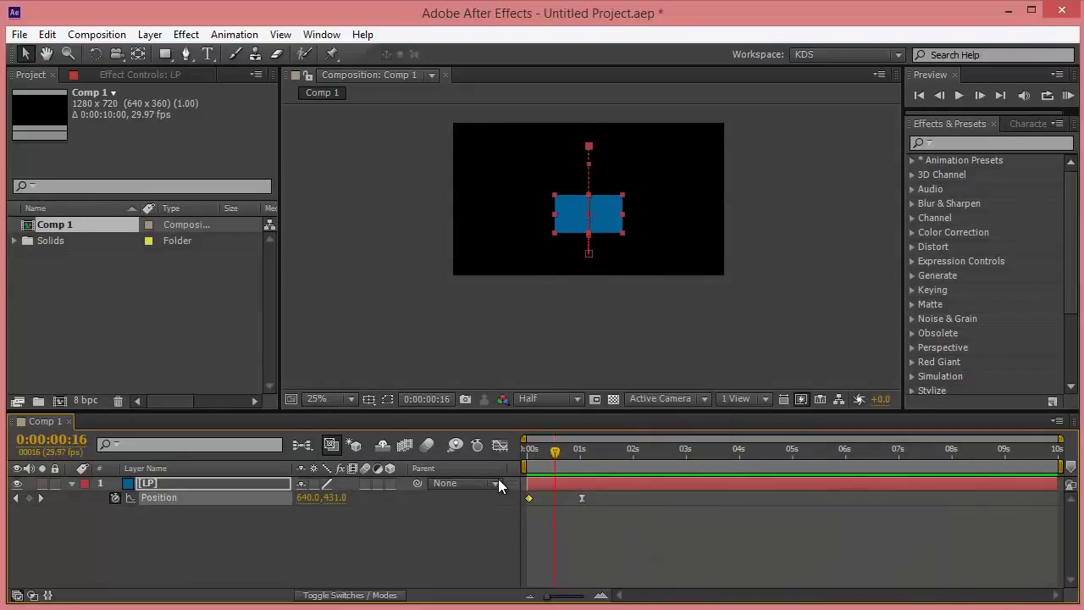
{"action": "key", "text": "F9"}
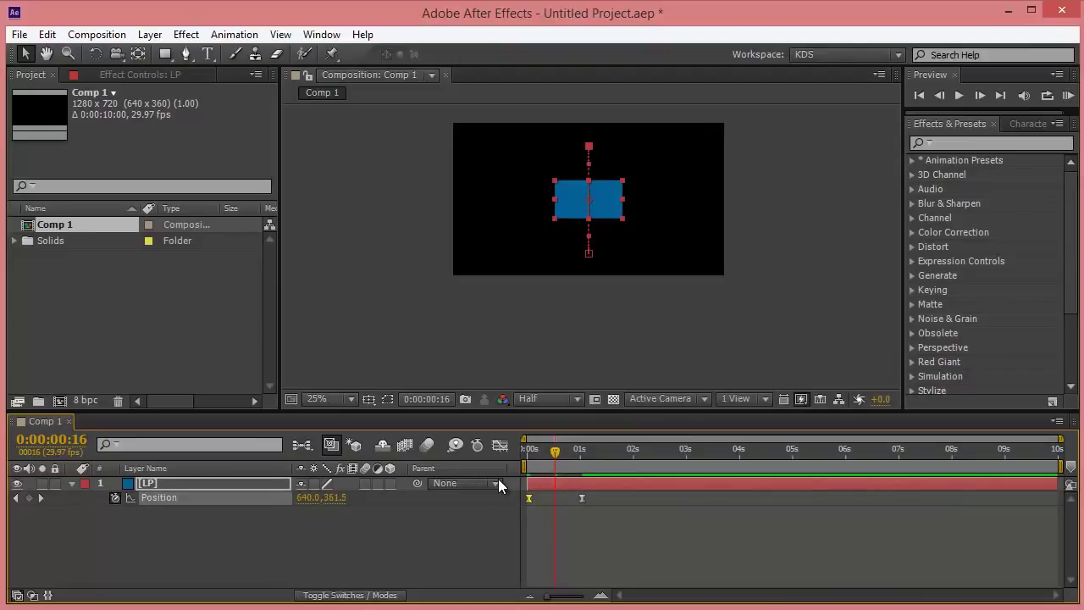
{"action": "key", "text": "space"}
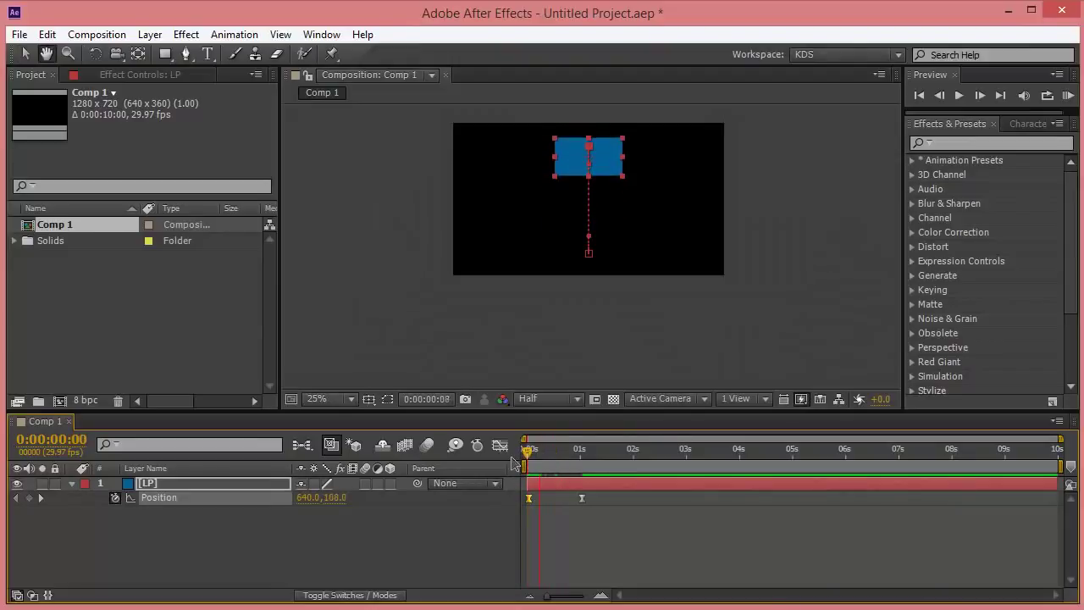
Scrub back and forth over the first second to examine the eased movement between the position keyframes.
{"action": "left_click_drag", "start_coordinate": [611, 516], "coordinate": [500, 490]}
{"action": "left_click", "coordinate": [612, 537]}
{"action": "left_click_drag", "start_coordinate": [604, 451], "coordinate": [536, 451]}
{"action": "left_click_drag", "start_coordinate": [575, 454], "coordinate": [512, 461]}
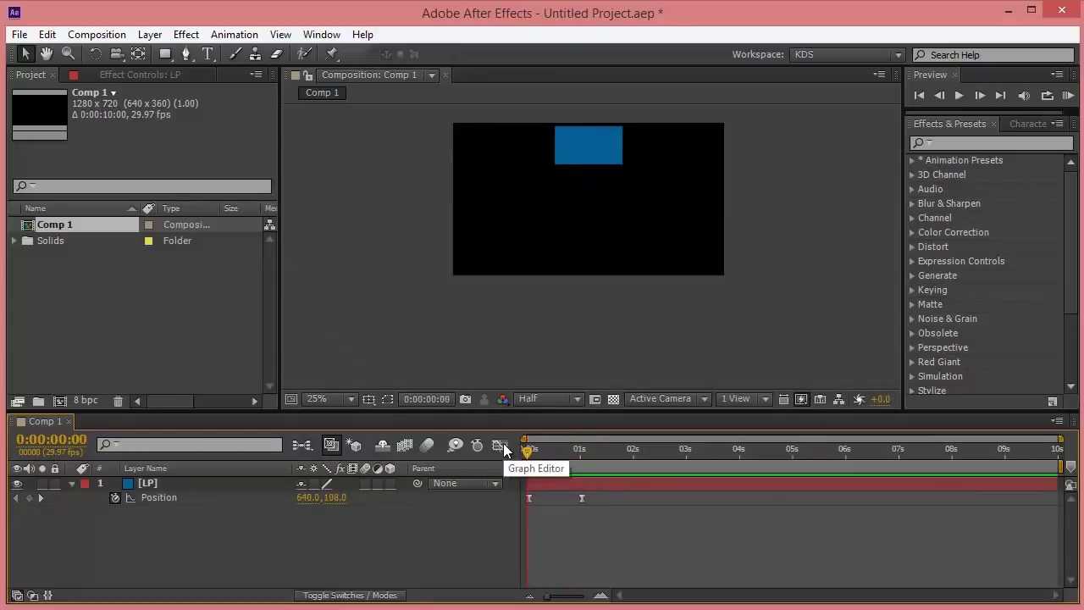
Select both position keyframes and display their curve in the Graph Editor.
{"action": "left_click", "coordinate": [503, 443]}
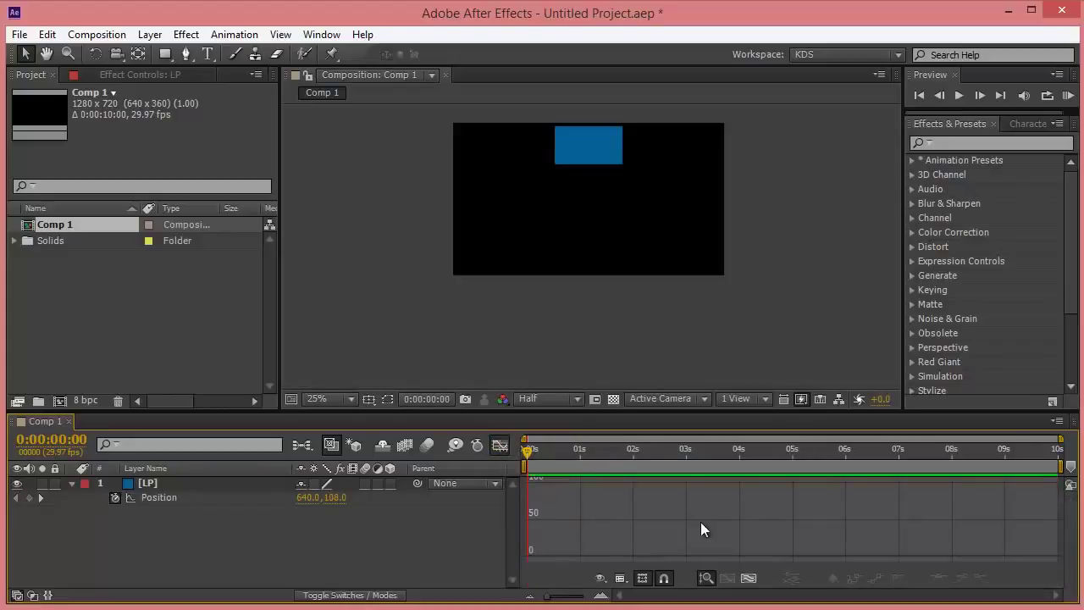
{"action": "left_click_drag", "start_coordinate": [539, 454], "coordinate": [582, 453]}
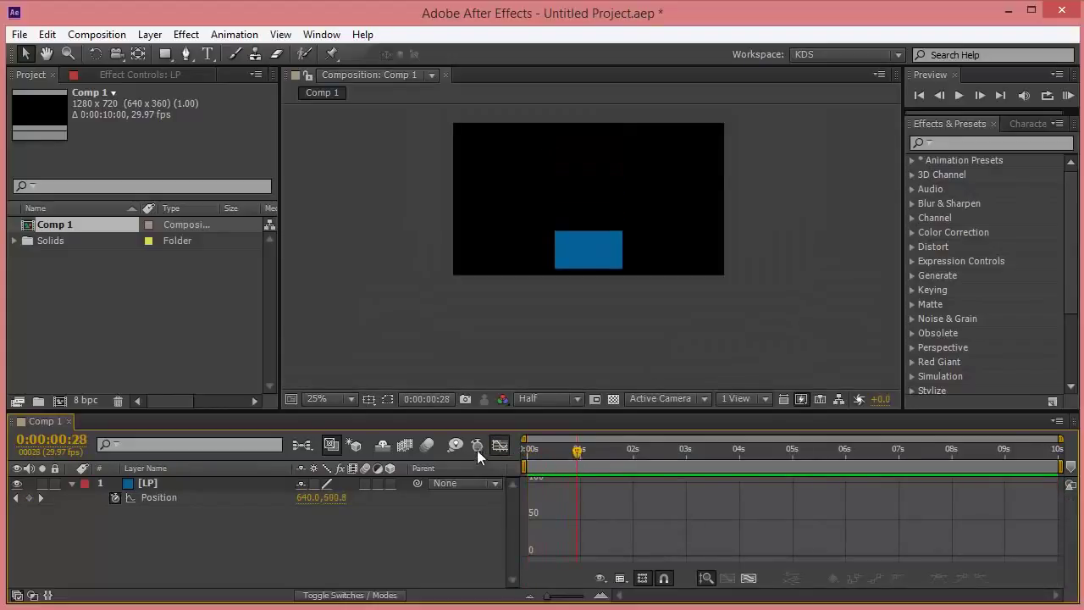
{"action": "left_click", "coordinate": [501, 444]}
{"action": "left_click_drag", "start_coordinate": [607, 496], "coordinate": [466, 486]}
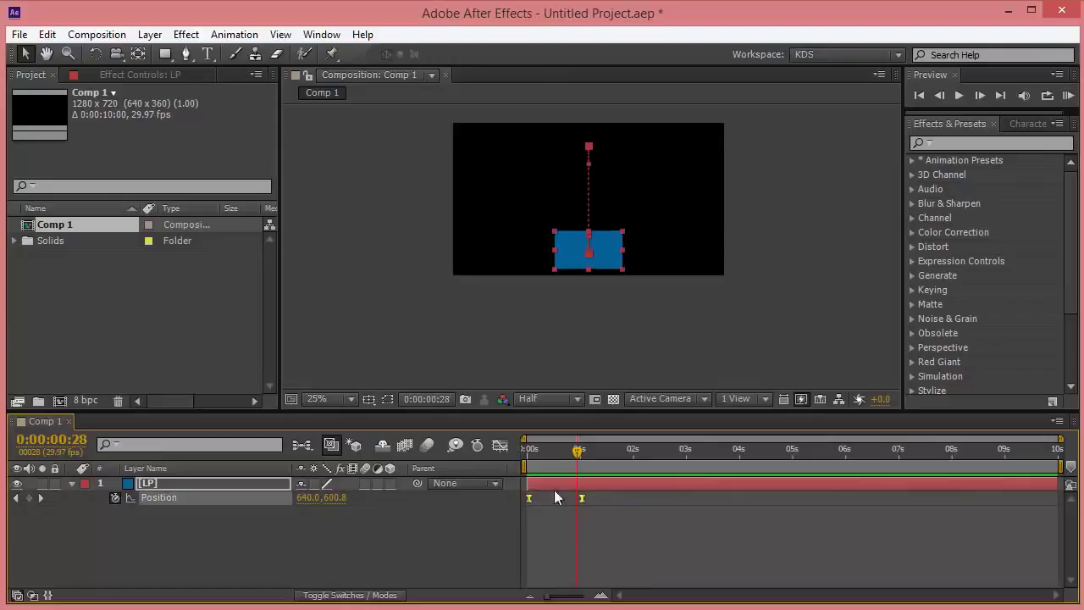
{"action": "left_click", "coordinate": [501, 444]}
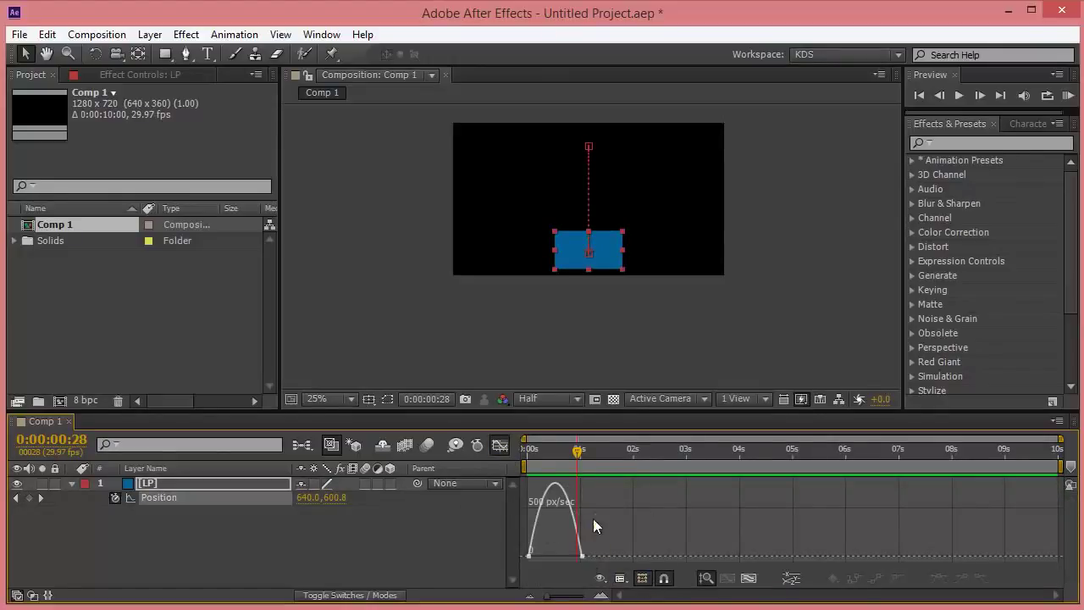
Switch the graph to Edit Value Graph and narrow the visible time range to about the first two seconds.
{"action": "left_click", "coordinate": [621, 578]}
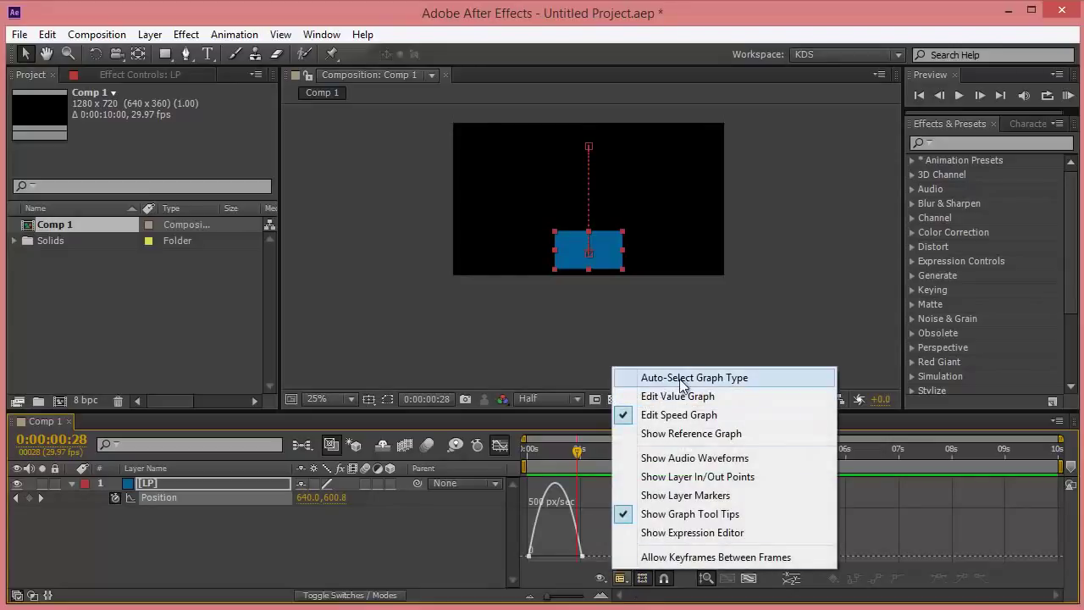
{"action": "left_click", "coordinate": [652, 396]}
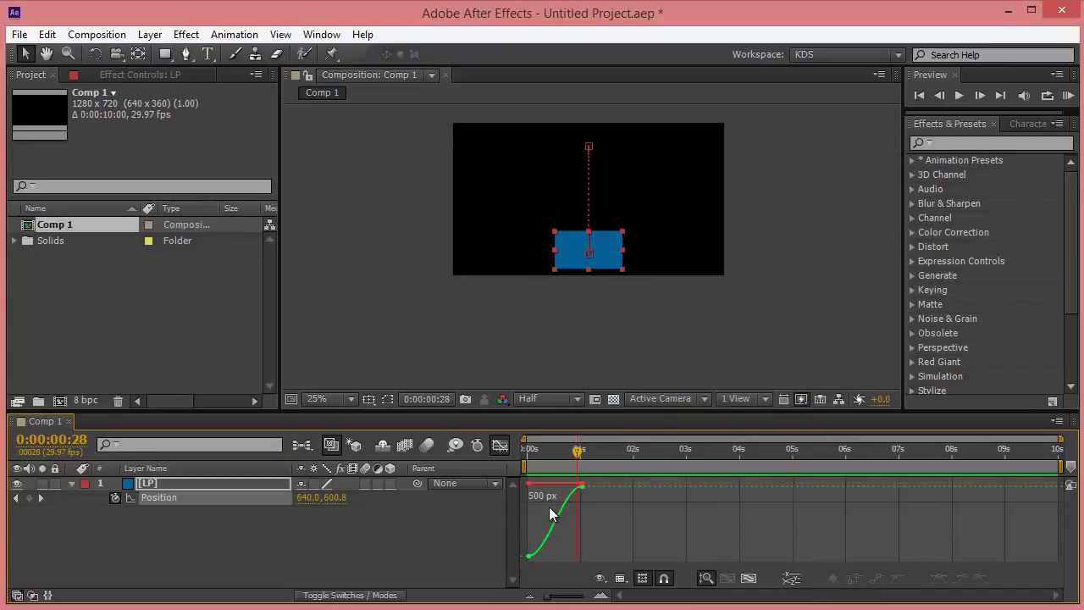
{"action": "left_click_drag", "start_coordinate": [1060, 439], "coordinate": [640, 438]}
{"action": "mouse_move", "coordinate": [582, 559]}
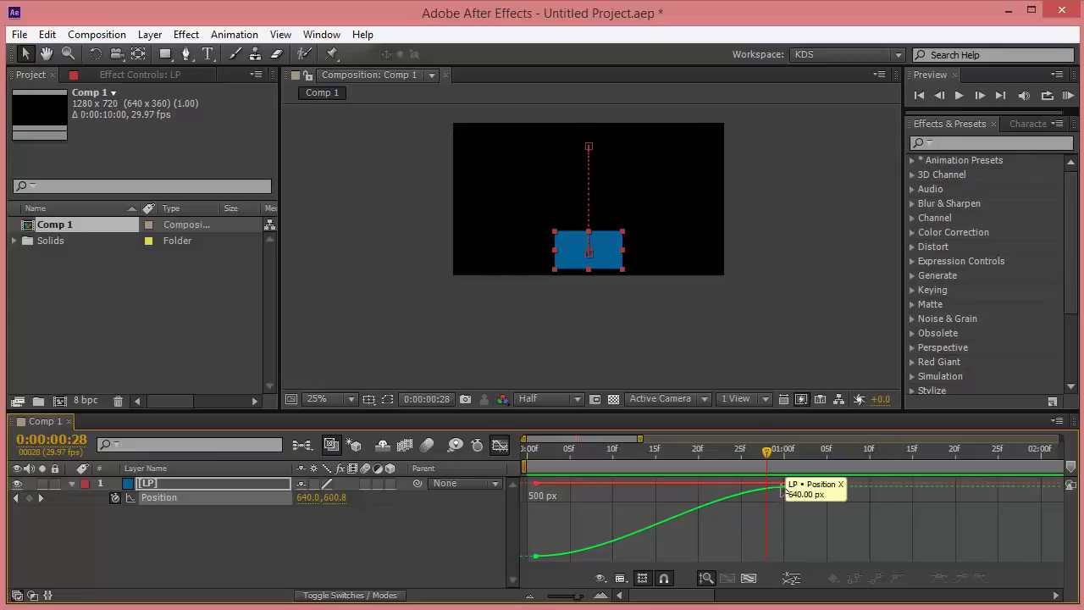
Set the temporal interpolation of both position keyframes to Linear and view their value graph.
{"action": "left_click", "coordinate": [498, 449]}
{"action": "left_click_drag", "start_coordinate": [845, 543], "coordinate": [457, 480]}
{"action": "right_click", "coordinate": [537, 496]}
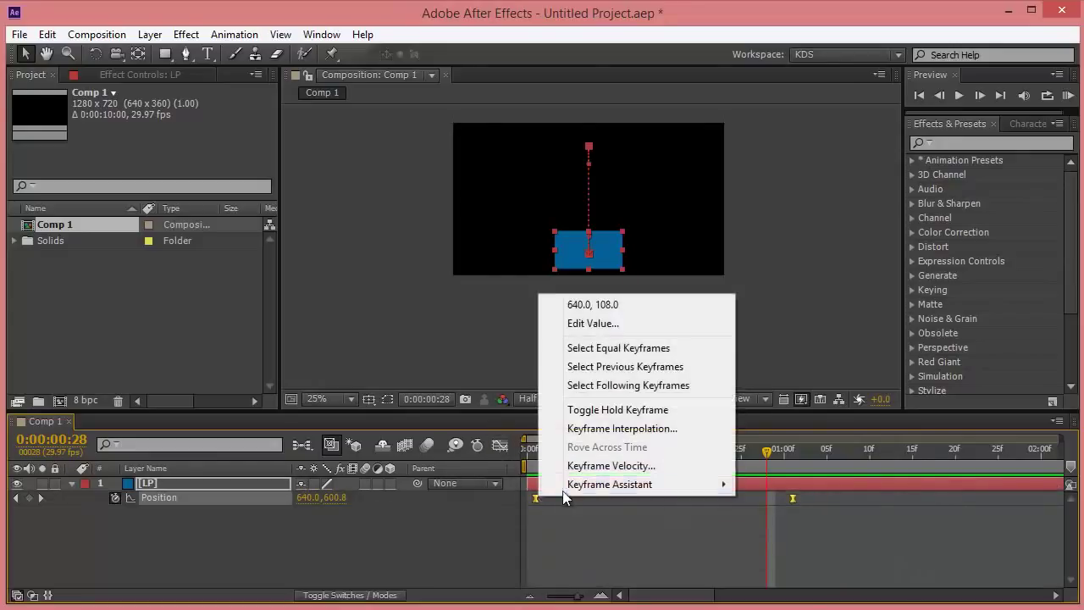
{"action": "mouse_move", "coordinate": [590, 489]}
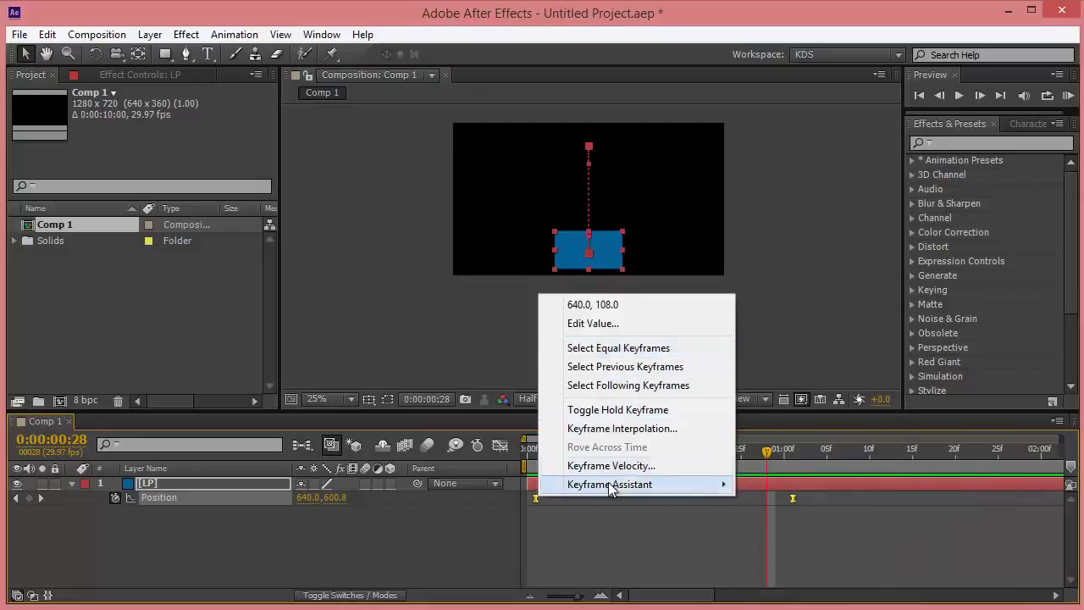
{"action": "left_click", "coordinate": [622, 428]}
{"action": "left_click", "coordinate": [593, 240]}
{"action": "left_click", "coordinate": [595, 283]}
{"action": "left_click", "coordinate": [580, 402]}
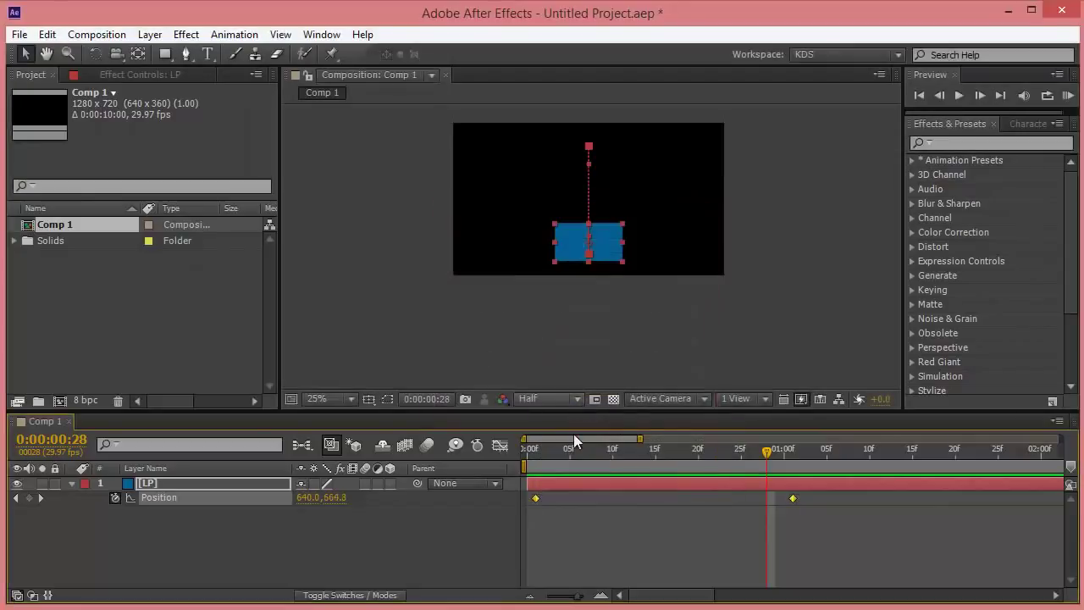
{"action": "left_click", "coordinate": [499, 446]}
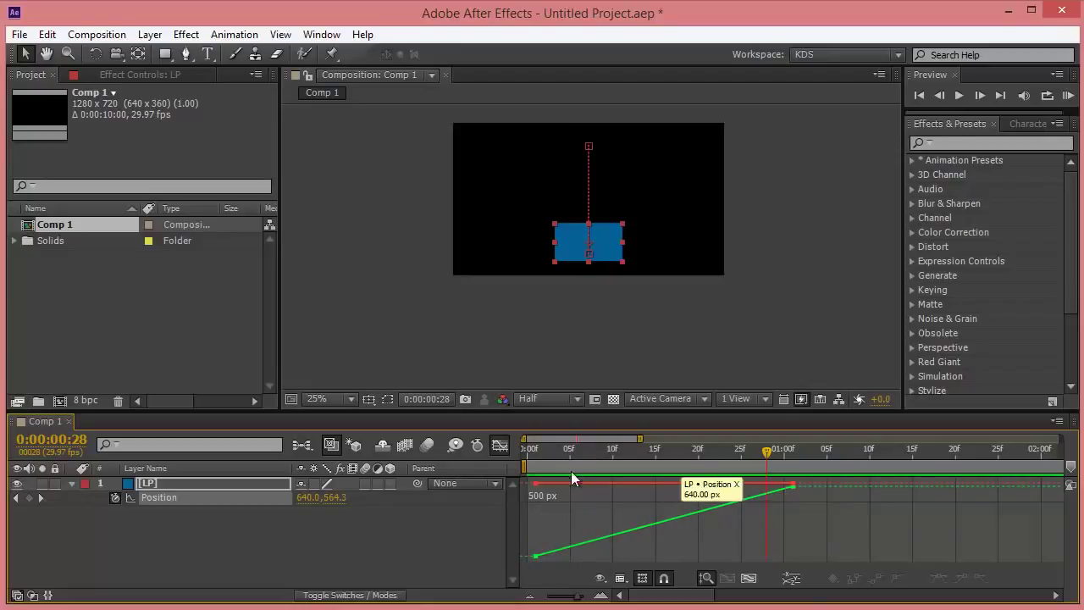
{"action": "left_click", "coordinate": [498, 447]}
{"action": "left_click_drag", "start_coordinate": [784, 546], "coordinate": [530, 491]}
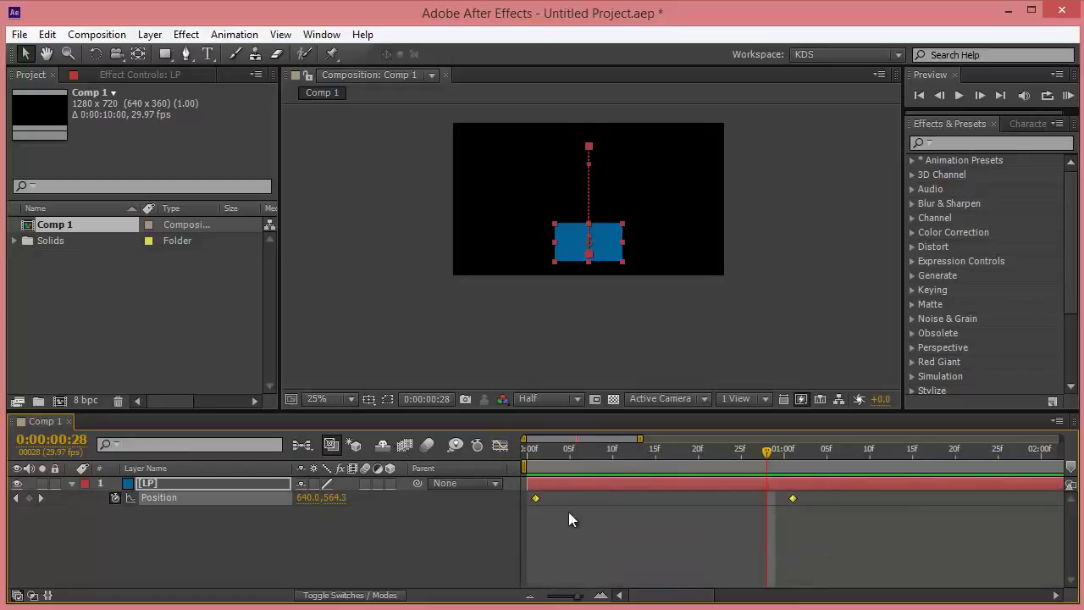
{"action": "right_click", "coordinate": [790, 498]}
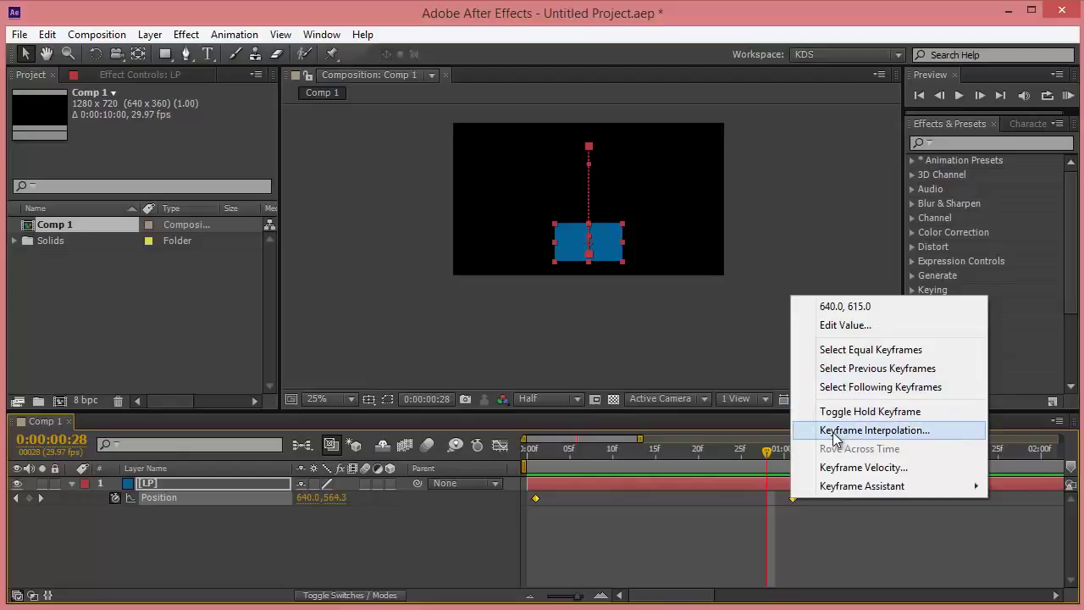
{"action": "left_click", "coordinate": [900, 430]}
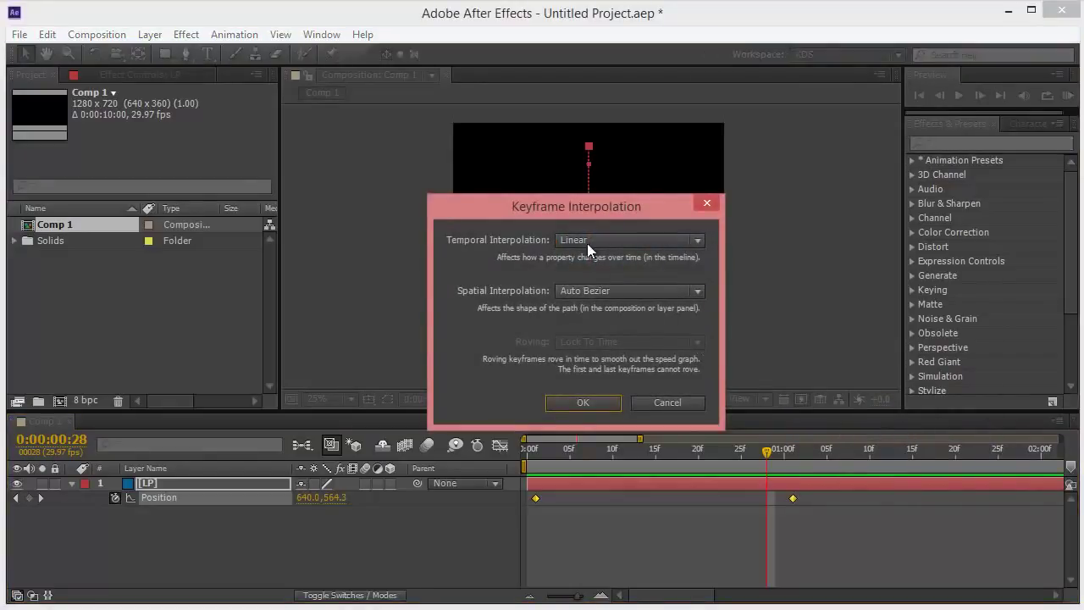
{"action": "left_click", "coordinate": [587, 241]}
{"action": "left_click", "coordinate": [609, 307]}
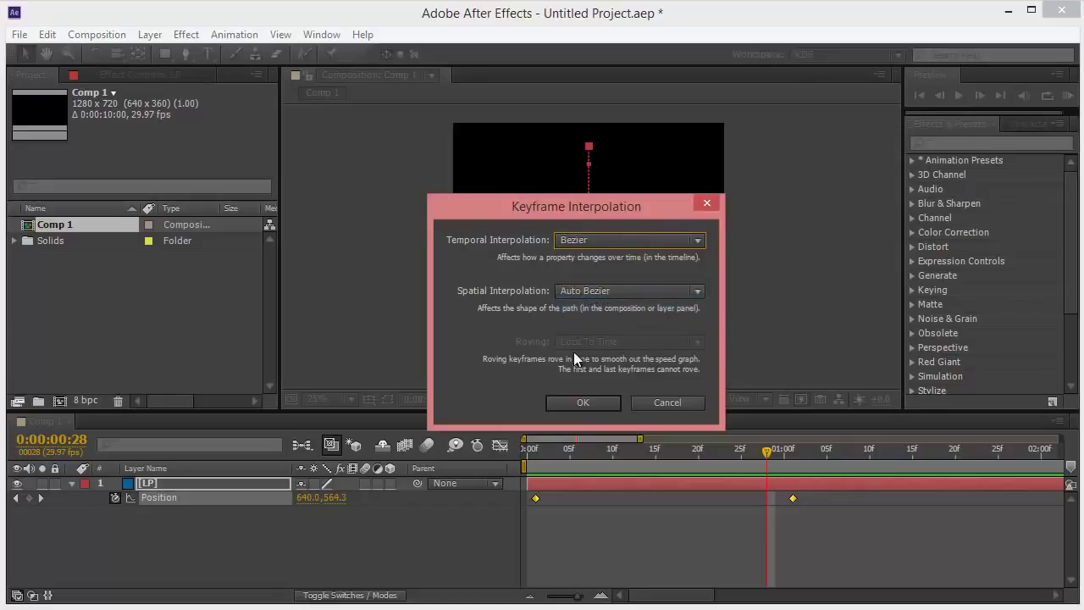
{"action": "left_click", "coordinate": [687, 403]}
Preview the linear movement, then apply Easy Ease to both position keyframes.
{"action": "key", "text": "space"}
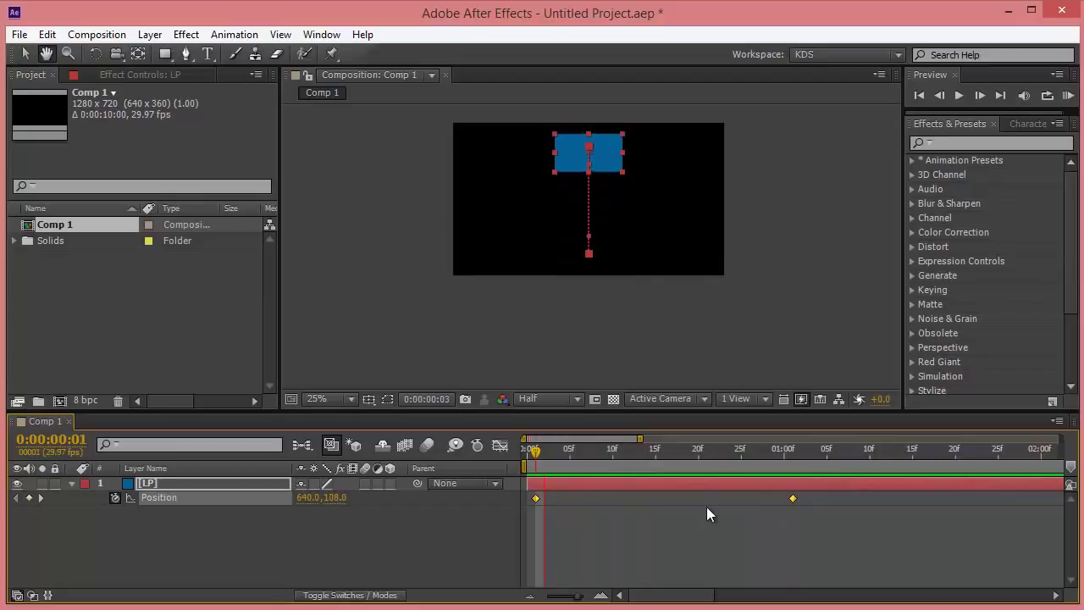
{"action": "left_click_drag", "start_coordinate": [818, 518], "coordinate": [511, 490]}
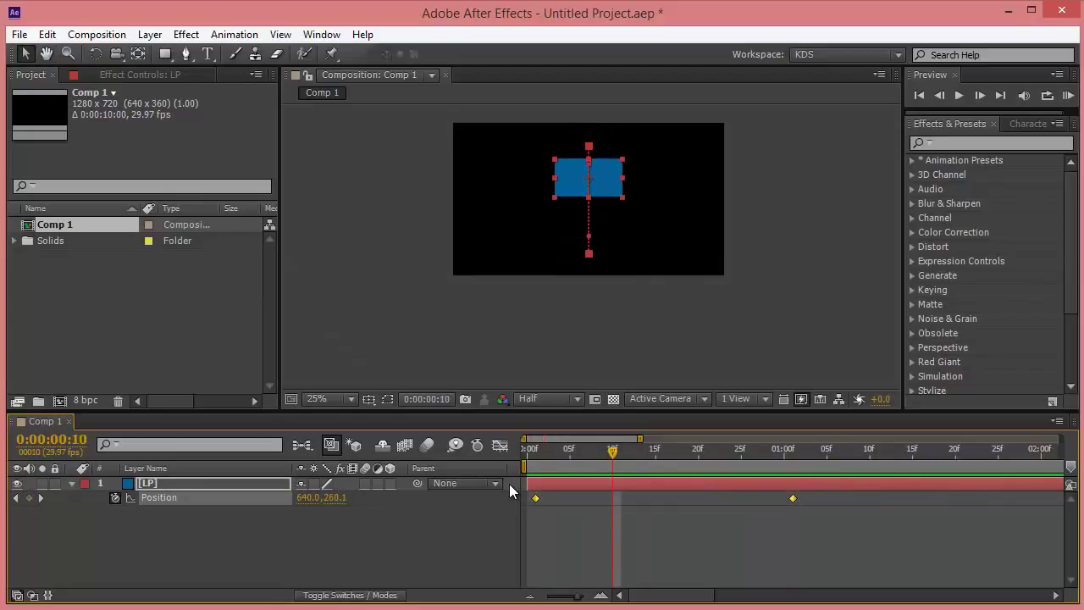
{"action": "key", "text": "F9"}
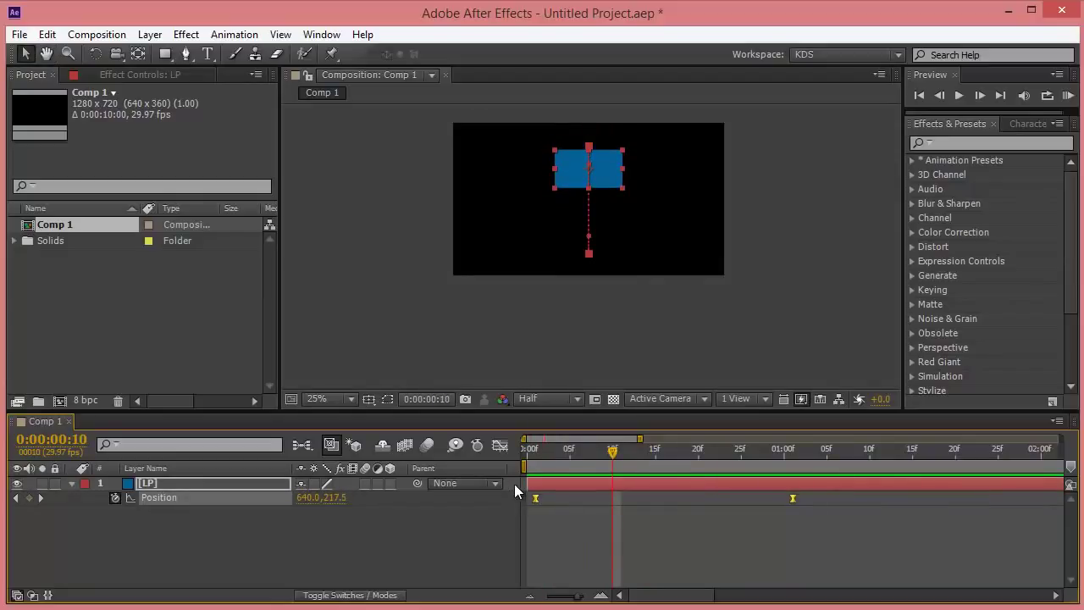
Shift both position keyframes one frame earlier so the first sits at 0:00:00:00, and play back from the start.
{"action": "left_click_drag", "start_coordinate": [529, 499], "coordinate": [524, 496]}
{"action": "left_click", "coordinate": [525, 453]}
{"action": "key", "text": "space"}
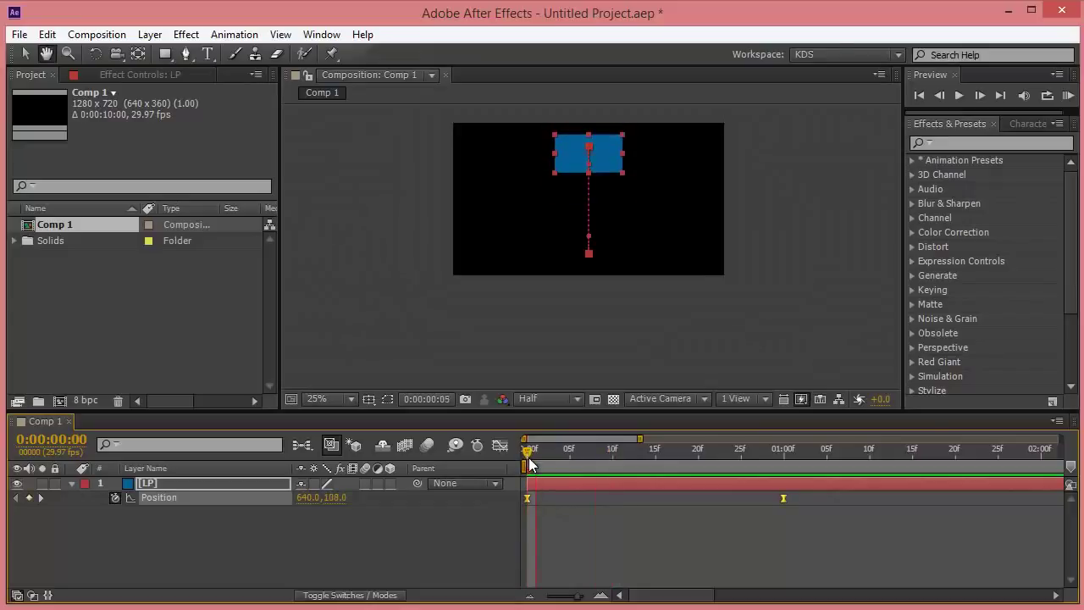
Scrub through the eased movement and examine how the position value graph curves between the two keyframes.
{"action": "left_click_drag", "start_coordinate": [531, 458], "coordinate": [778, 457]}
{"action": "left_click_drag", "start_coordinate": [644, 448], "coordinate": [518, 460]}
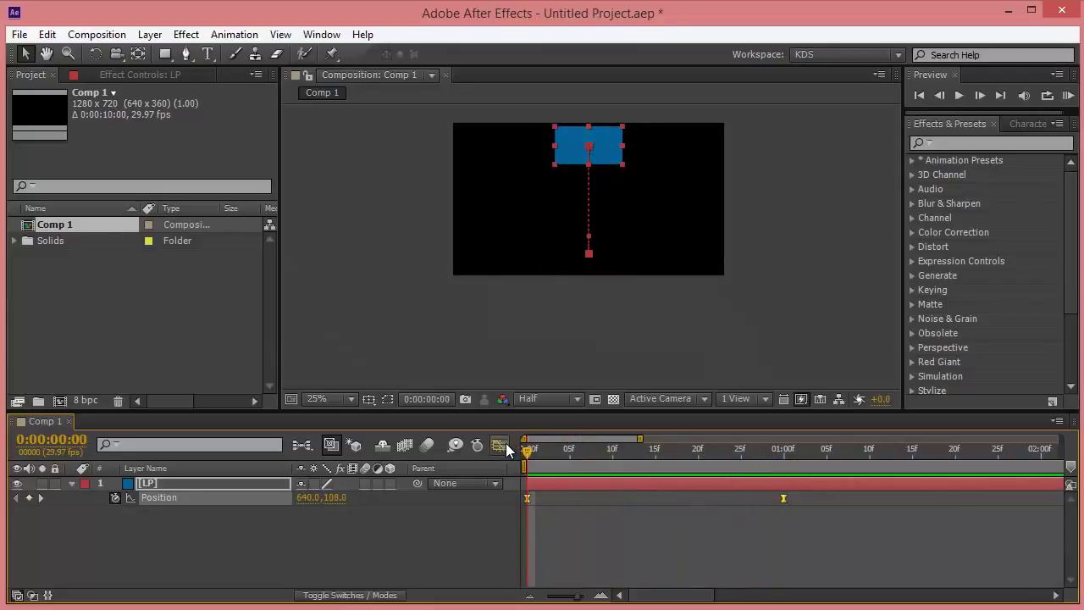
{"action": "left_click", "coordinate": [505, 443]}
{"action": "mouse_move", "coordinate": [778, 491]}
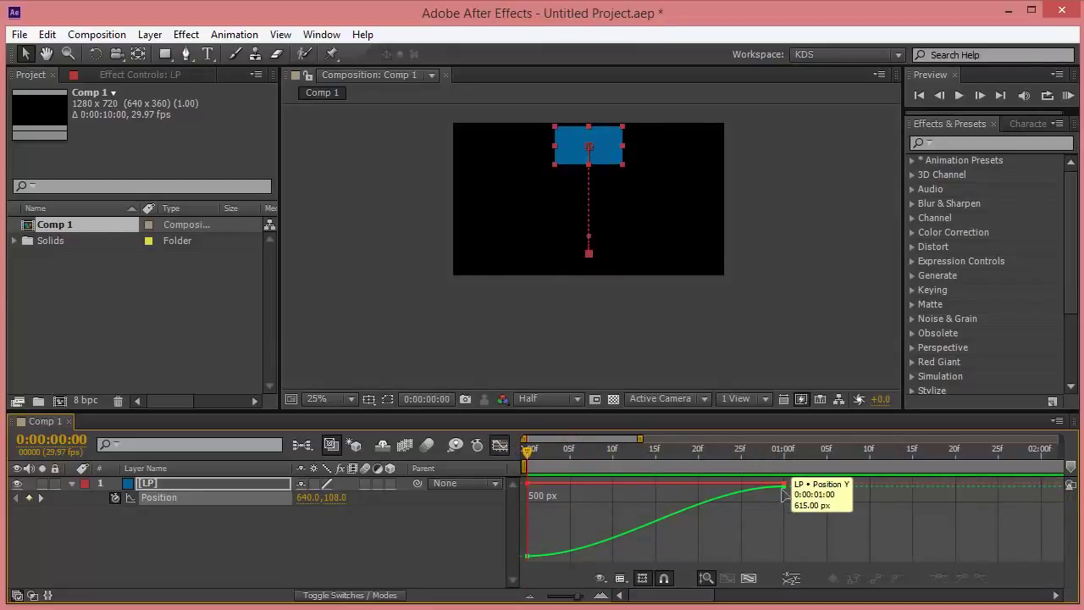
{"action": "left_click", "coordinate": [782, 488]}
{"action": "left_click", "coordinate": [501, 444]}
{"action": "left_click_drag", "start_coordinate": [786, 525], "coordinate": [449, 474]}
{"action": "left_click", "coordinate": [501, 444]}
{"action": "mouse_move", "coordinate": [748, 491]}
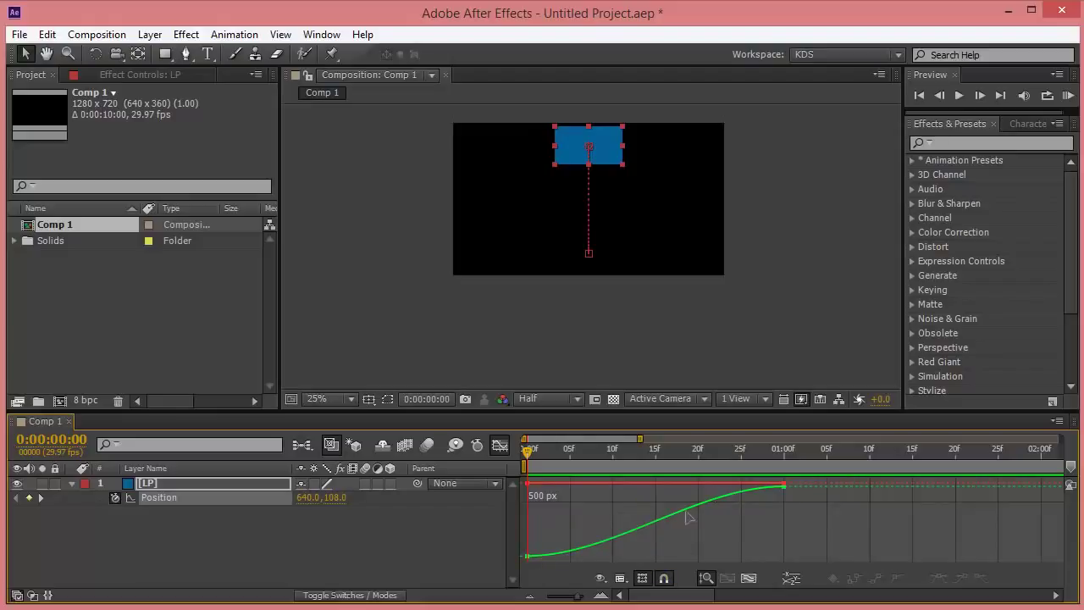
Switch to Edit Speed Graph and extend the first position keyframe's outgoing handle to 100% influence with speed at 0 px/sec.
{"action": "left_click", "coordinate": [621, 578]}
{"action": "left_click", "coordinate": [730, 420]}
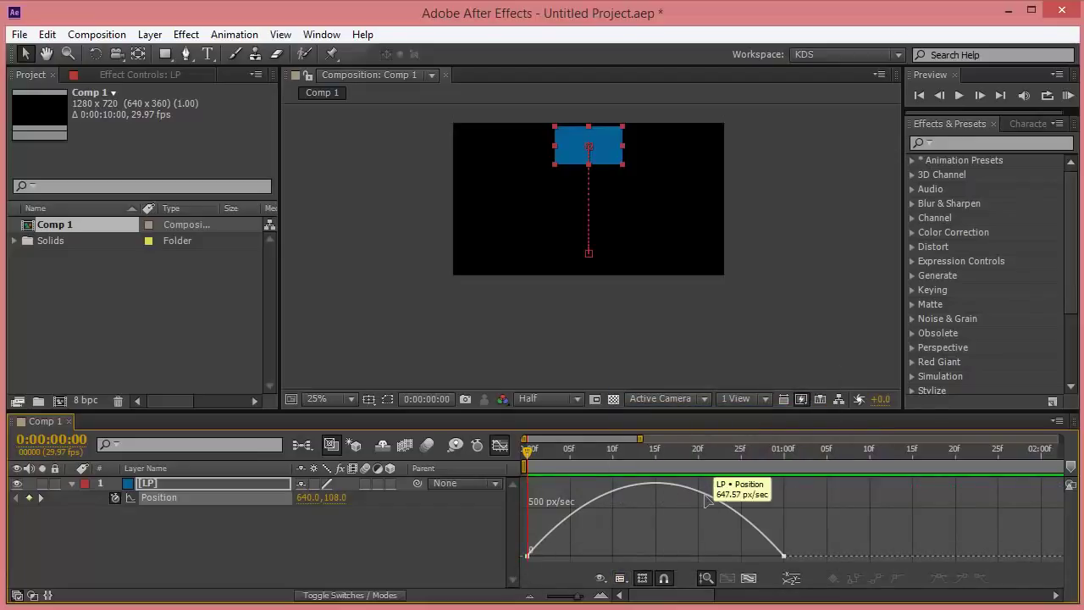
{"action": "left_click_drag", "start_coordinate": [834, 537], "coordinate": [461, 584]}
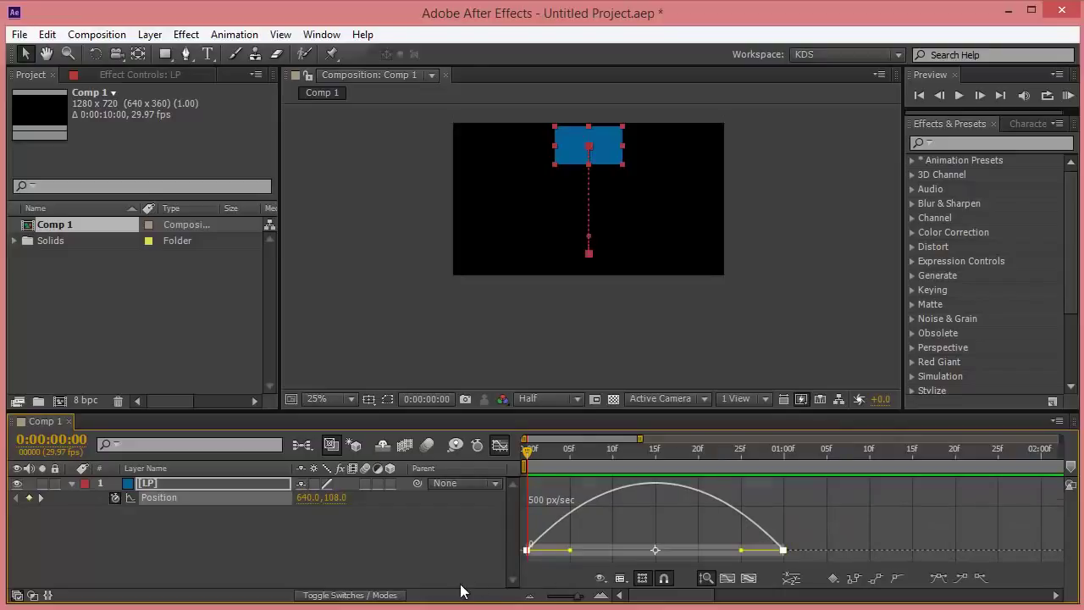
{"action": "left_click_drag", "start_coordinate": [571, 550], "coordinate": [689, 551]}
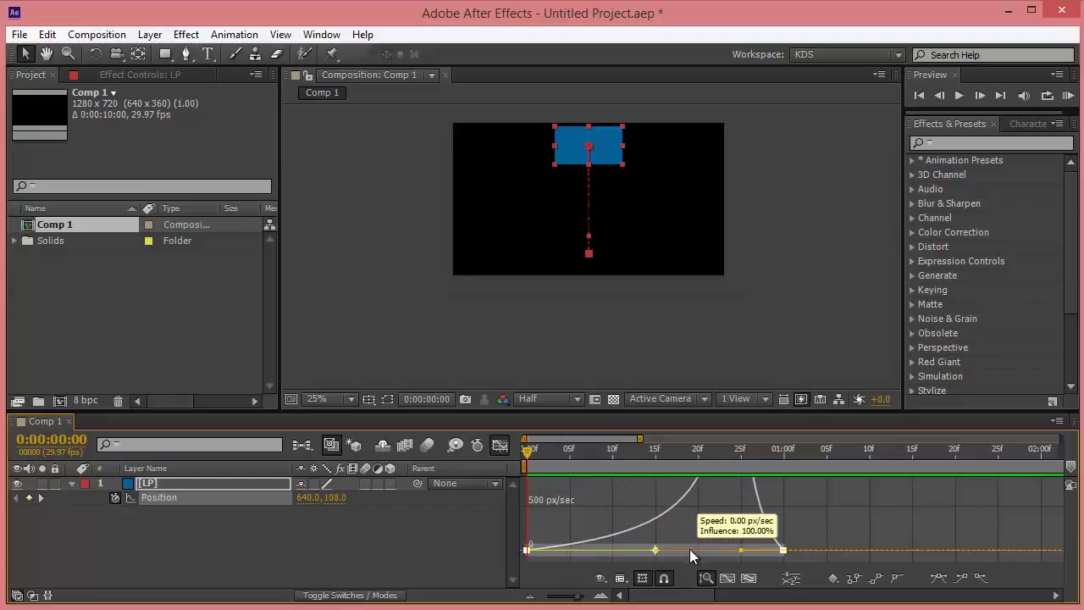
Close the Graph Editor, play back the adjusted movement, and scrub from the start to 0:00:00:28 and back.
{"action": "left_click", "coordinate": [500, 445]}
{"action": "key", "text": "space"}
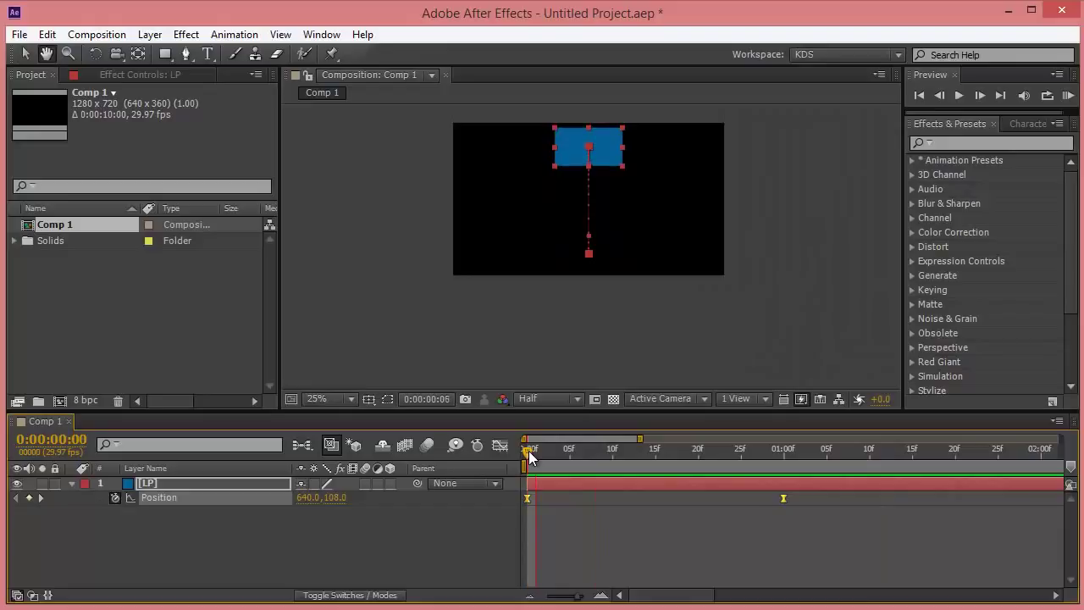
{"action": "key", "text": "space"}
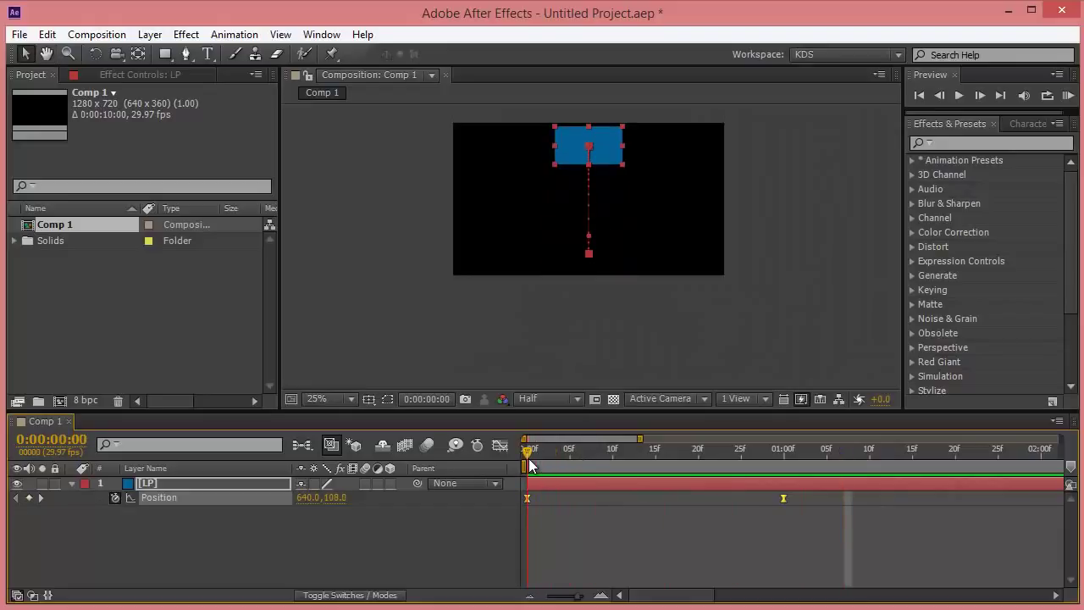
{"action": "left_click_drag", "start_coordinate": [527, 453], "coordinate": [766, 453]}
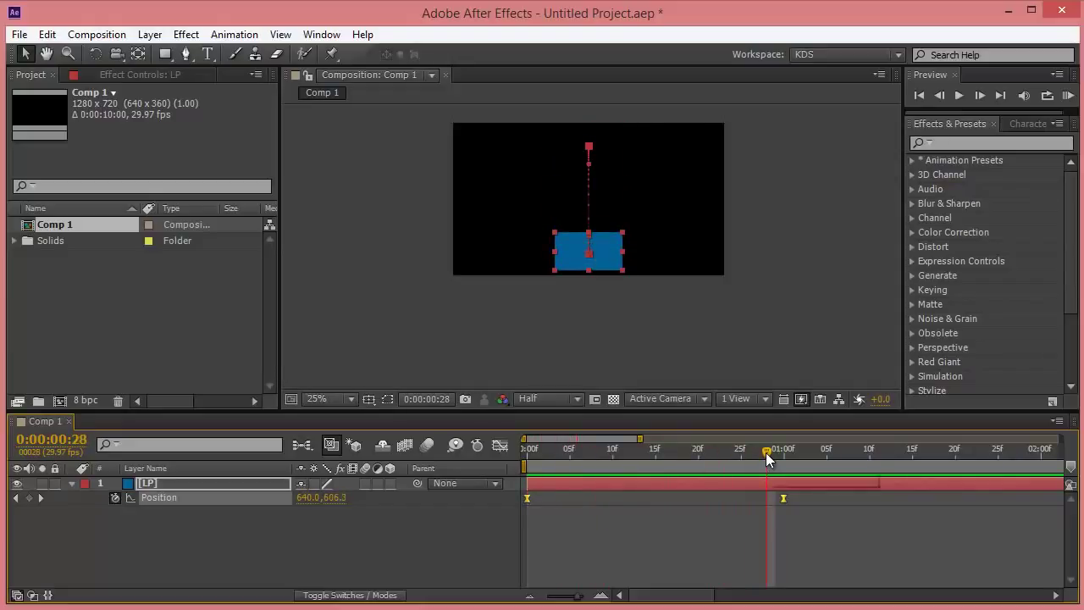
{"action": "left_click_drag", "start_coordinate": [771, 454], "coordinate": [500, 453]}
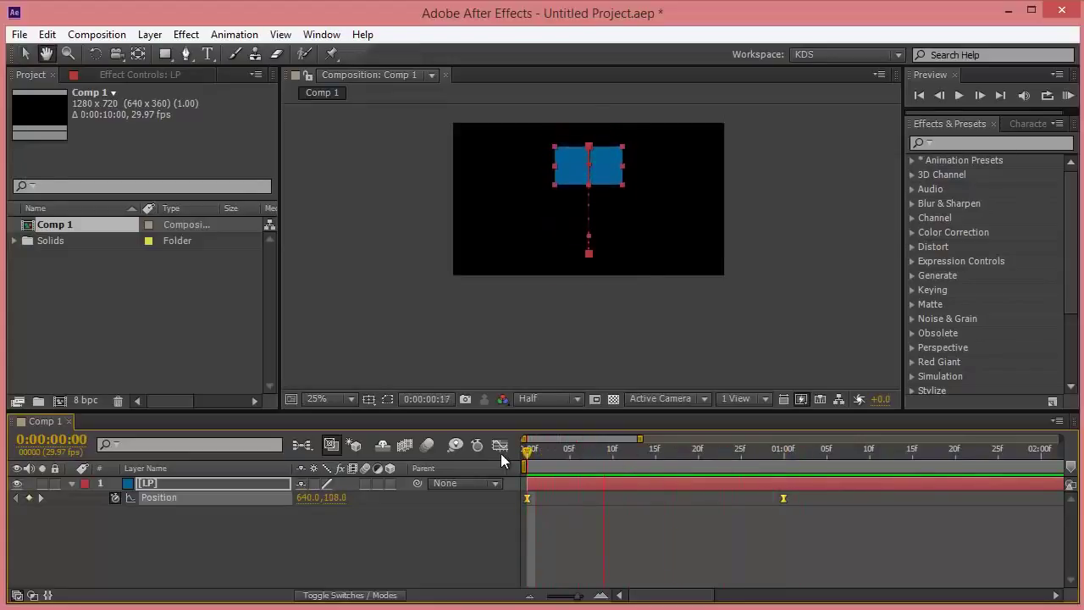
Replay the movement from the start and stop with the current time at 0:00:00:04.
{"action": "key", "text": "space"}
{"action": "left_click_drag", "start_coordinate": [604, 459], "coordinate": [519, 456]}
{"action": "key", "text": "space"}
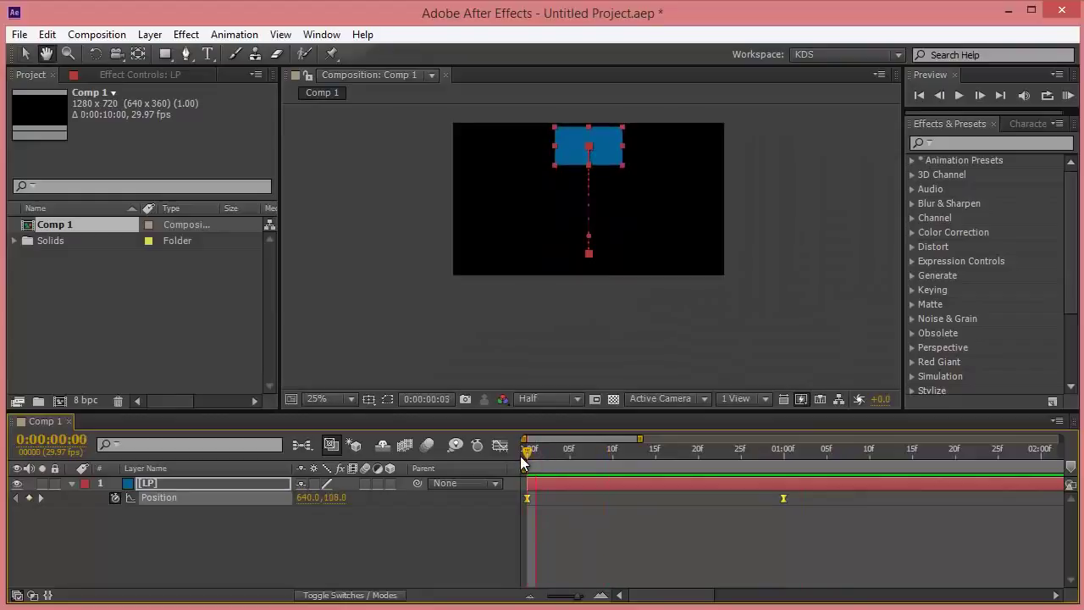
{"action": "left_click", "coordinate": [541, 458]}
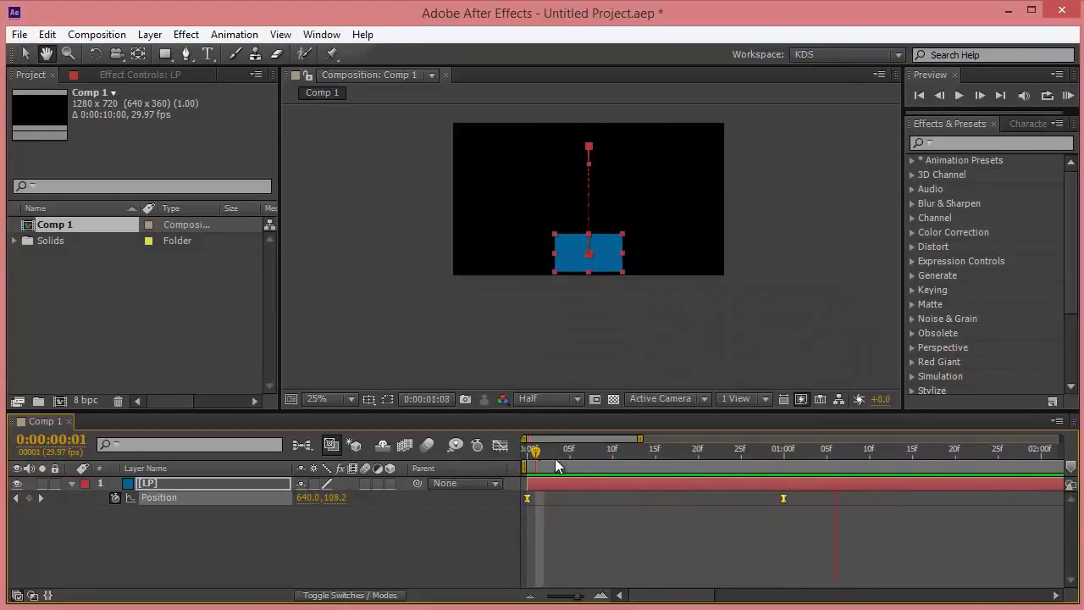
{"action": "left_click", "coordinate": [560, 458]}
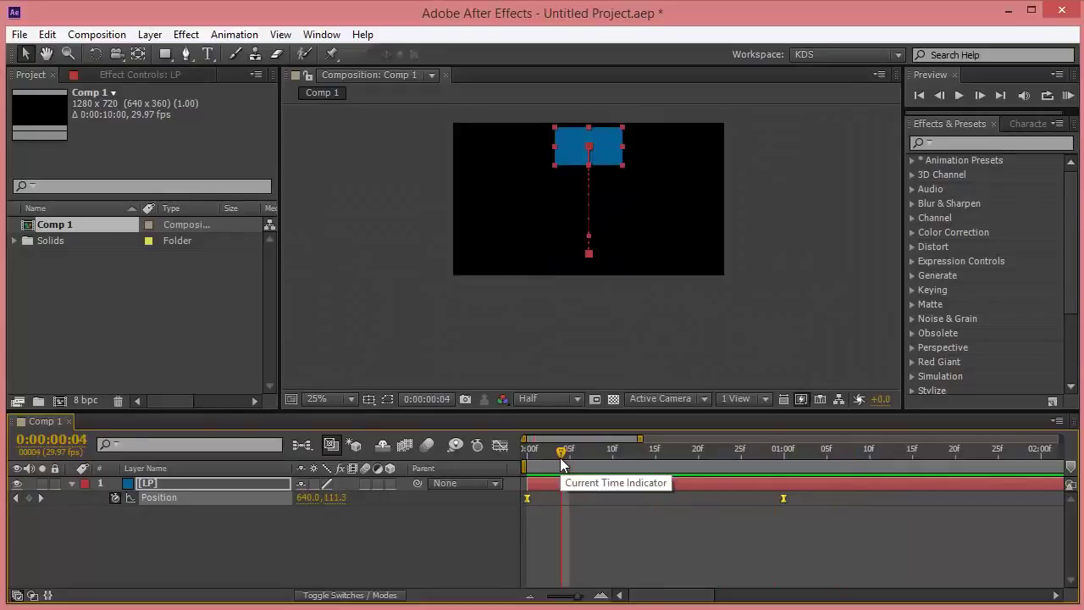